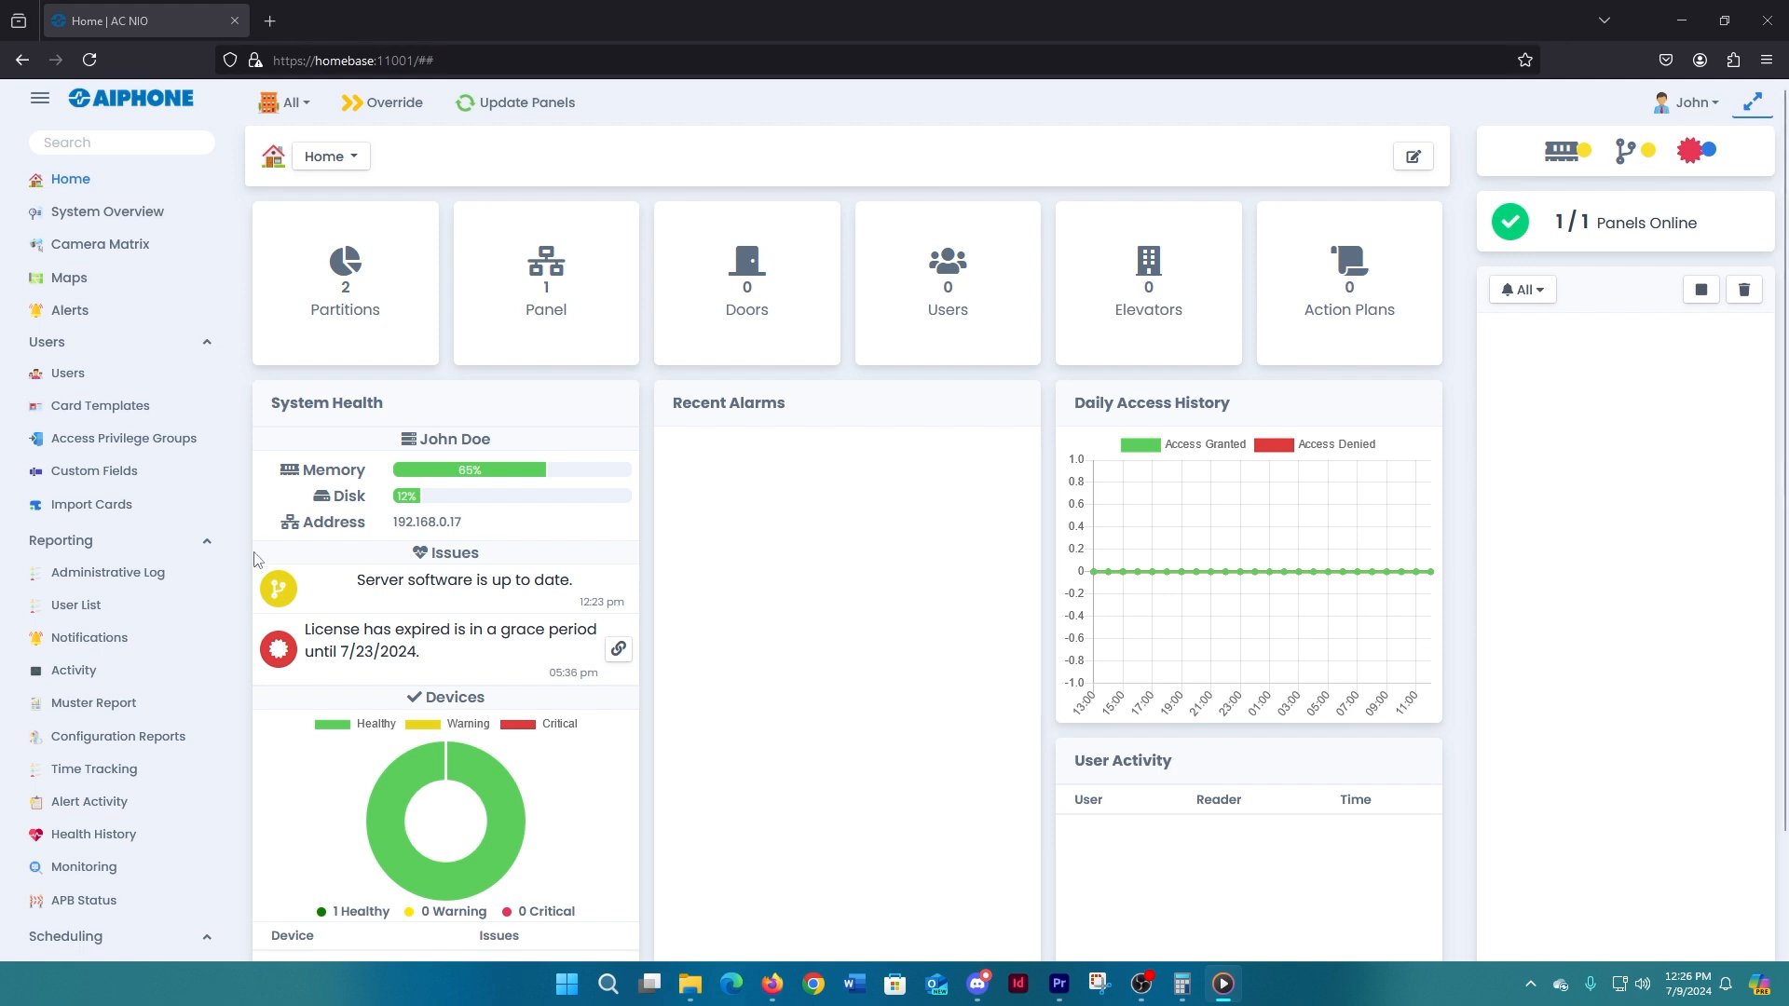
Start a new door record named "Main Door" with the description "Primary Building Main Door"
scroll(149, 671, "down", 10)
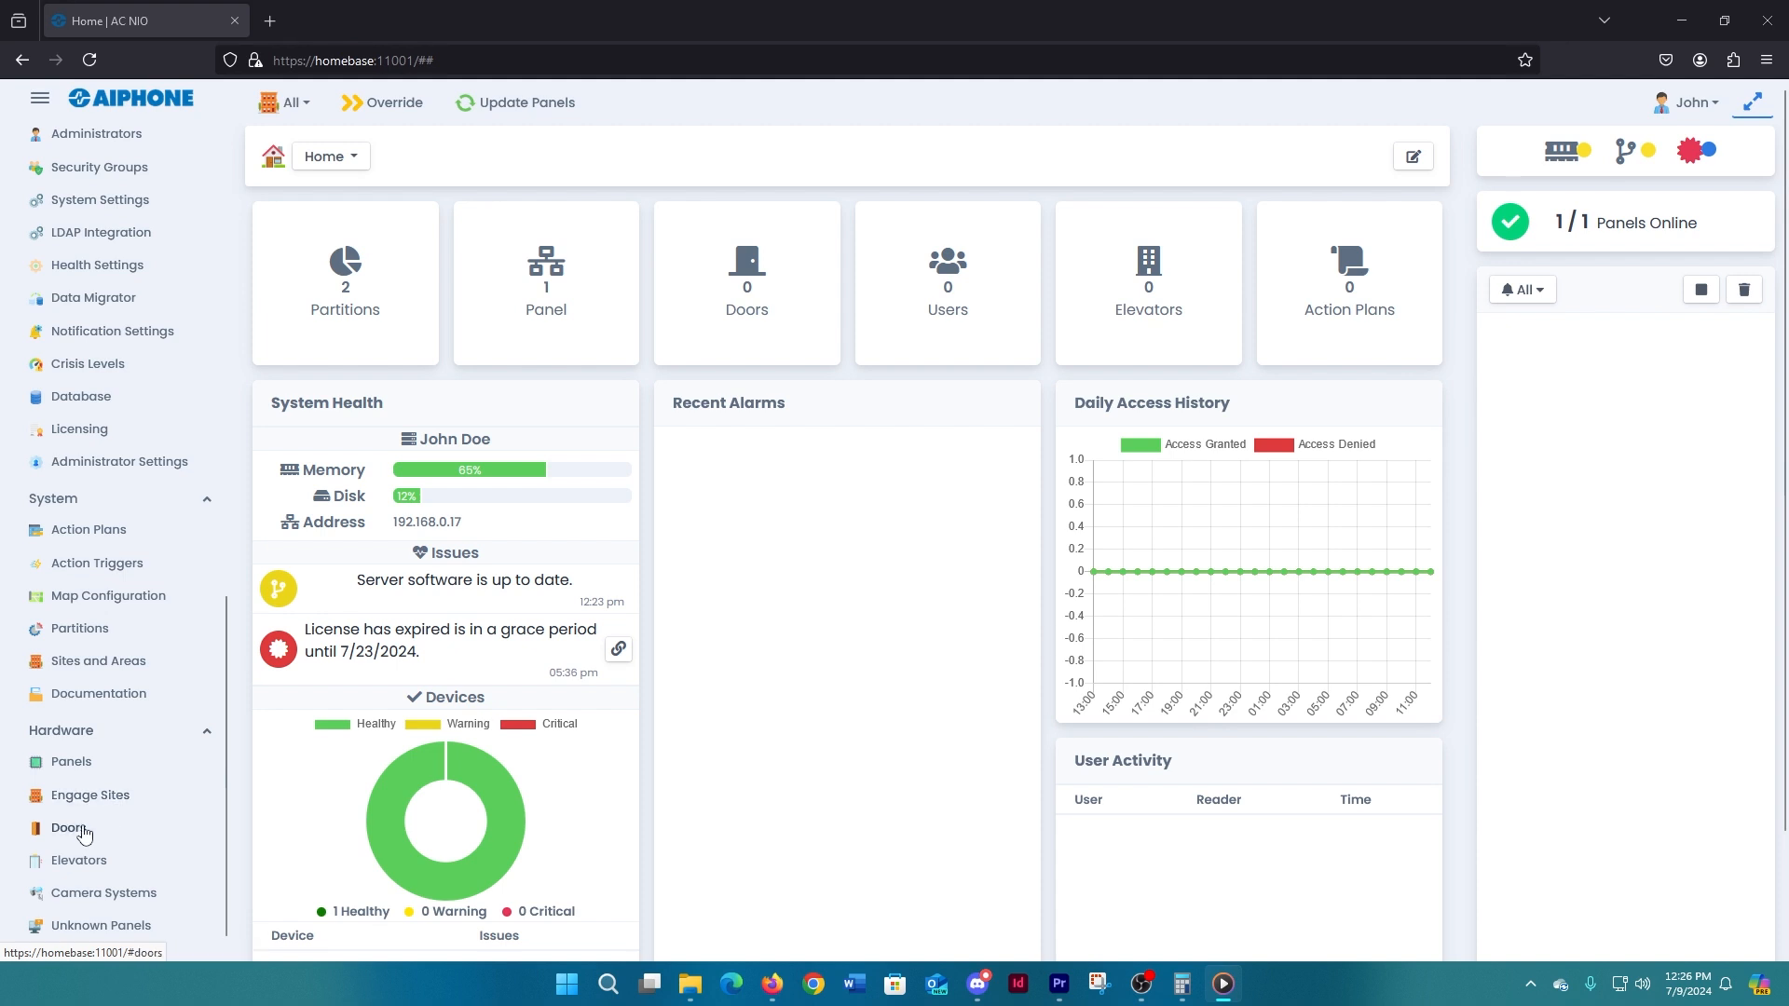
left_click(77, 834)
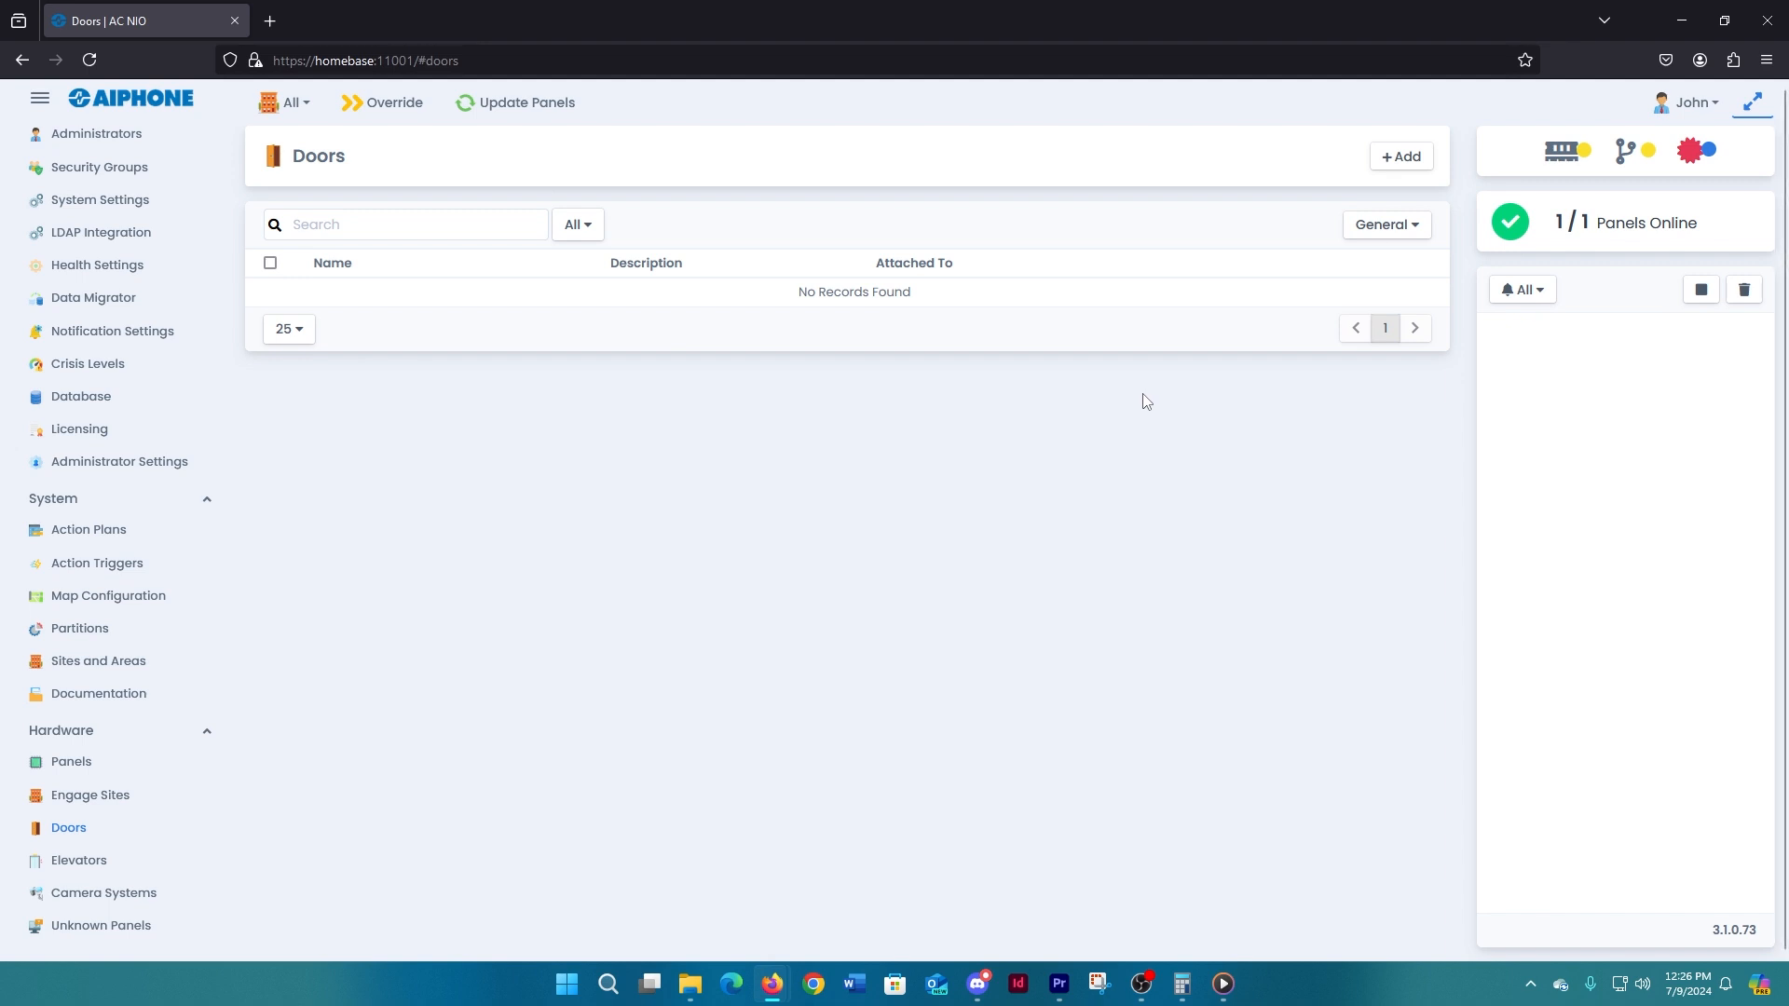
left_click(1407, 164)
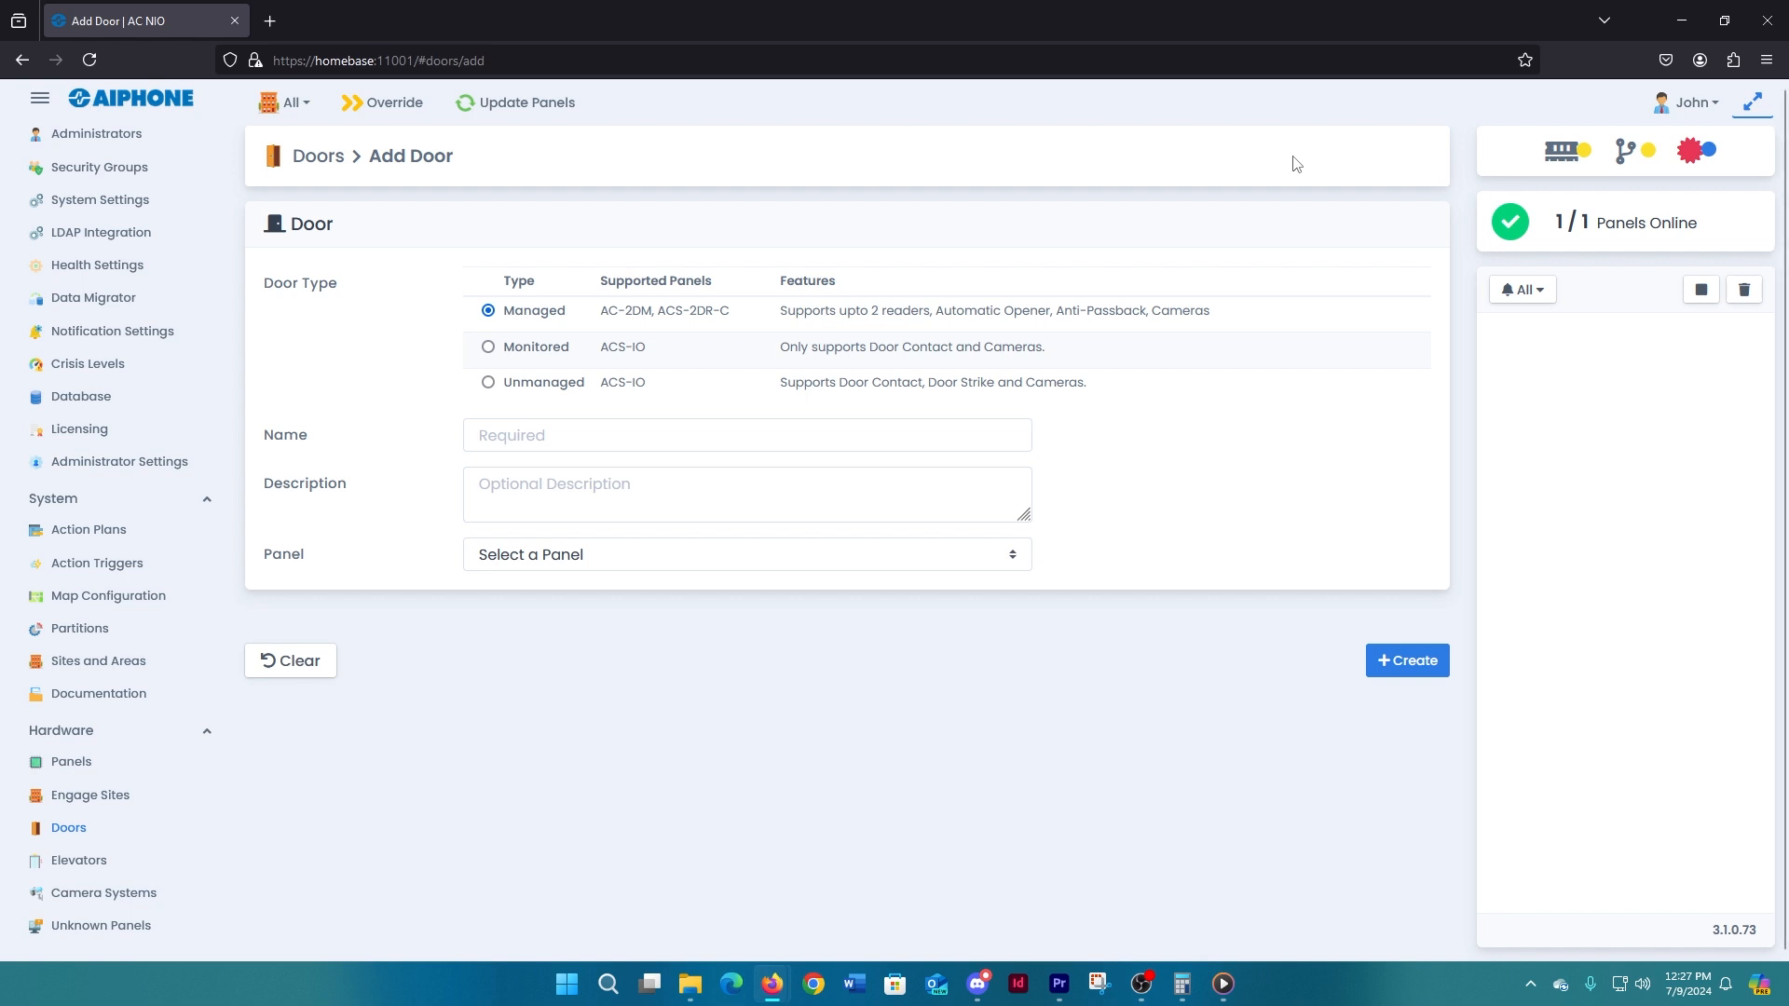
left_click(519, 448)
type("Main Doo")
key("Tab")
type("Primary Building Main Door")
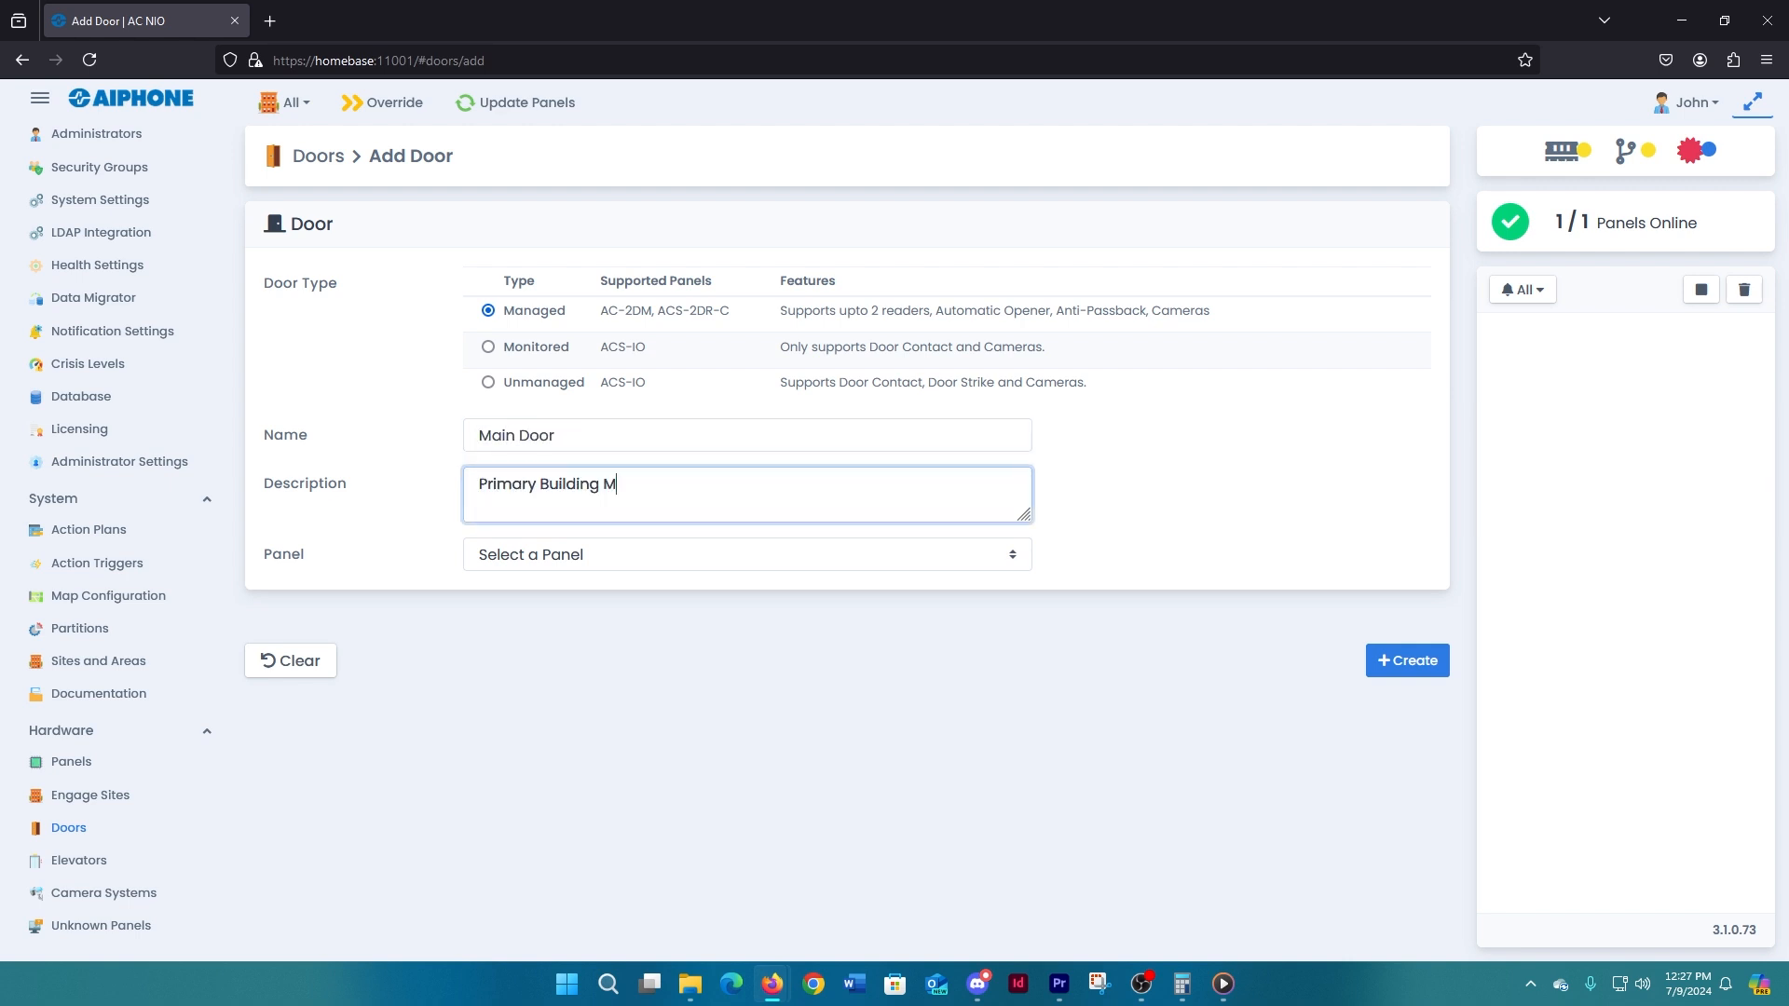
Assign the door to the Main Building First Floor (1st Floor) panel, keeping it on Port 1
left_click(715, 556)
left_click(662, 619)
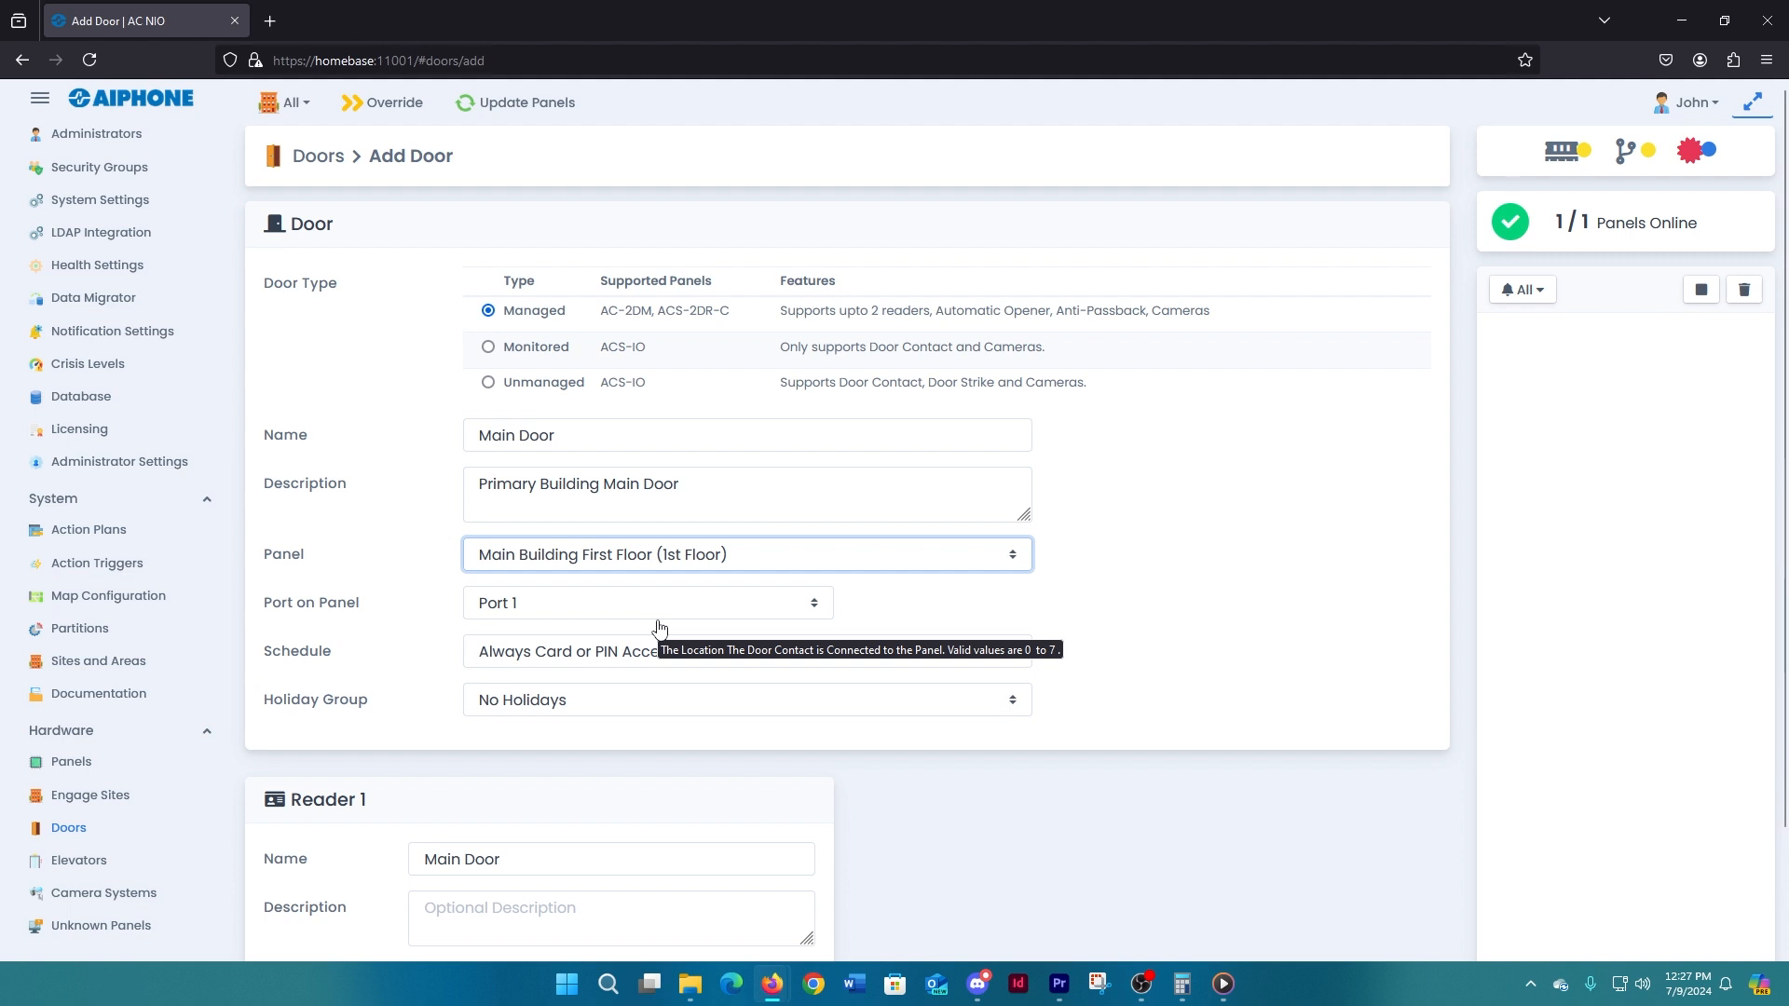
left_click(475, 603)
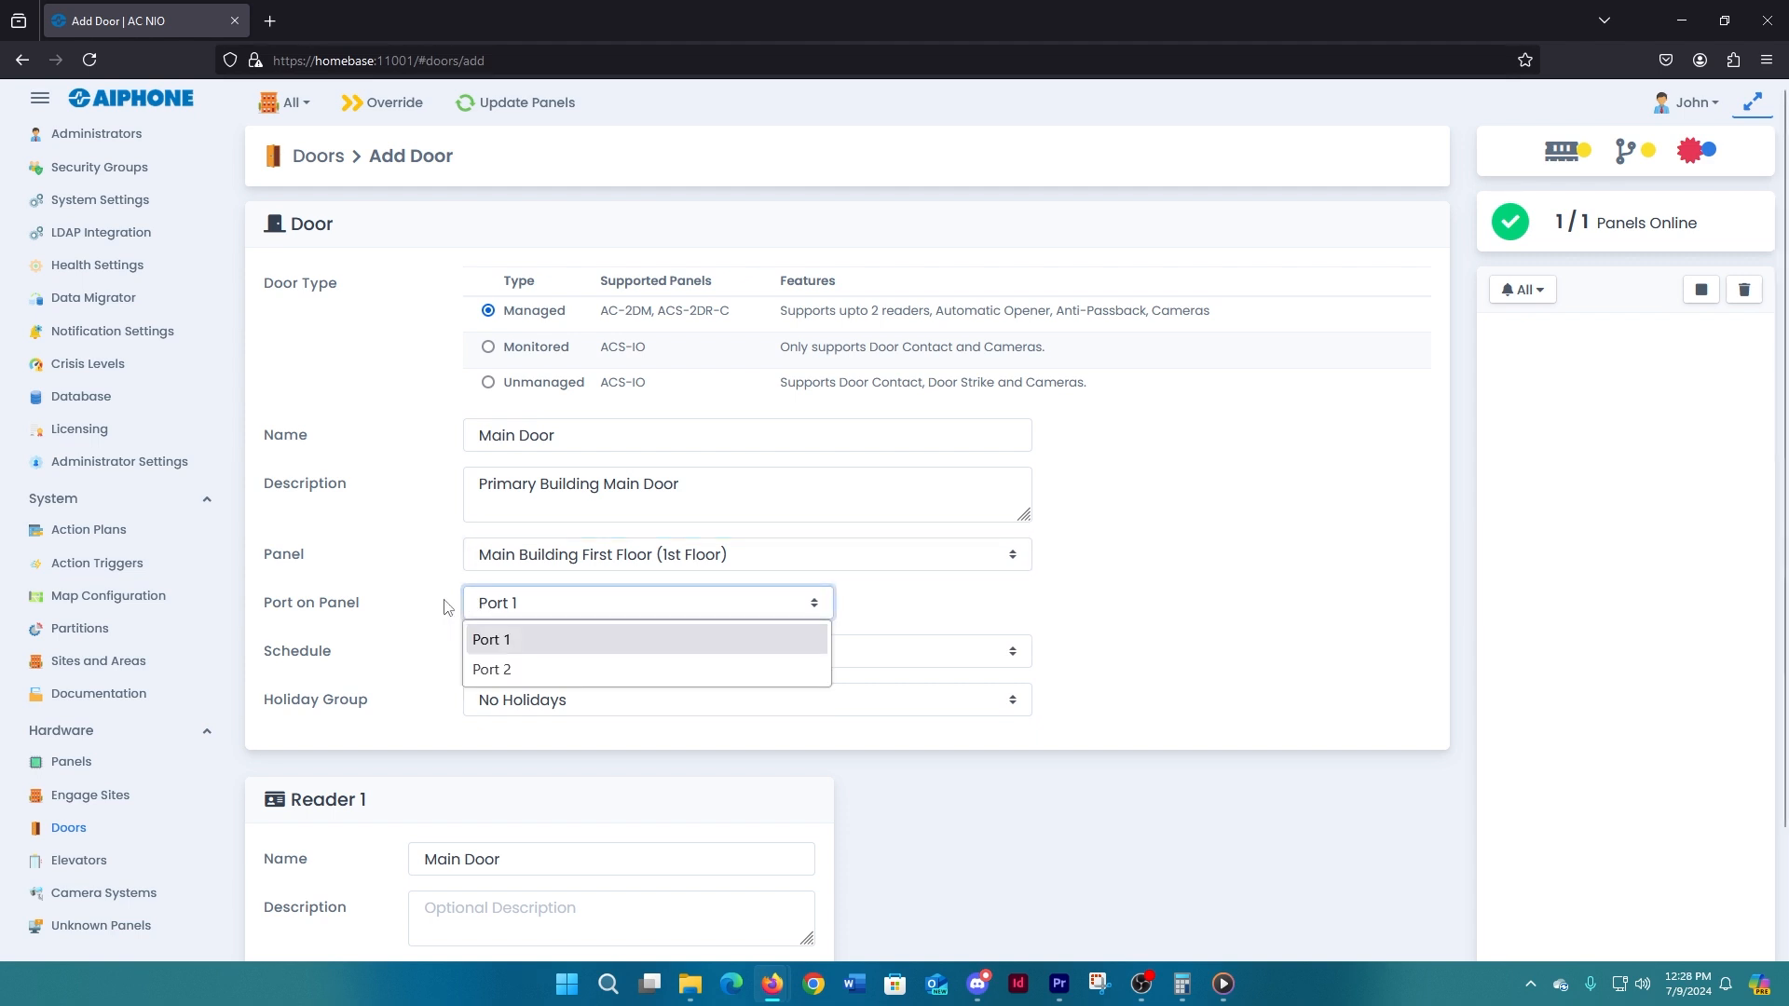
left_click(446, 607)
Set the door's schedule to Card or PIN Access 9-5 and its holiday group to Standard Holidays
scroll(445, 607, "down", 1)
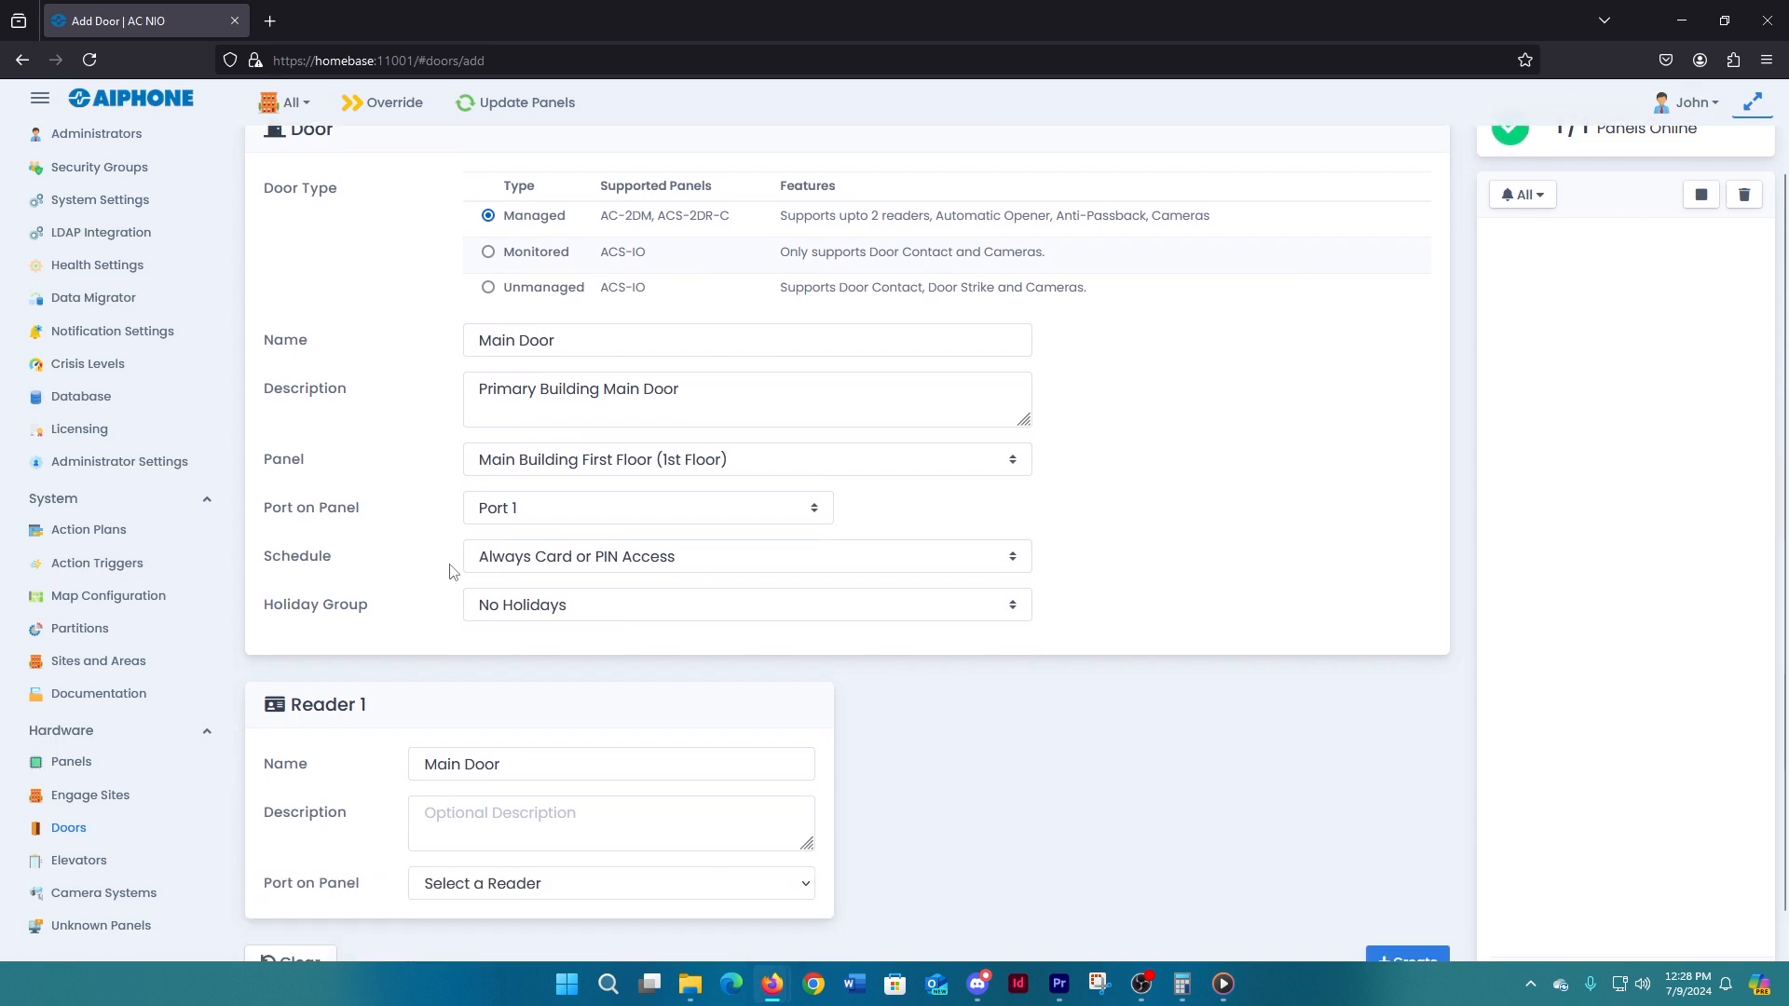
left_click(504, 571)
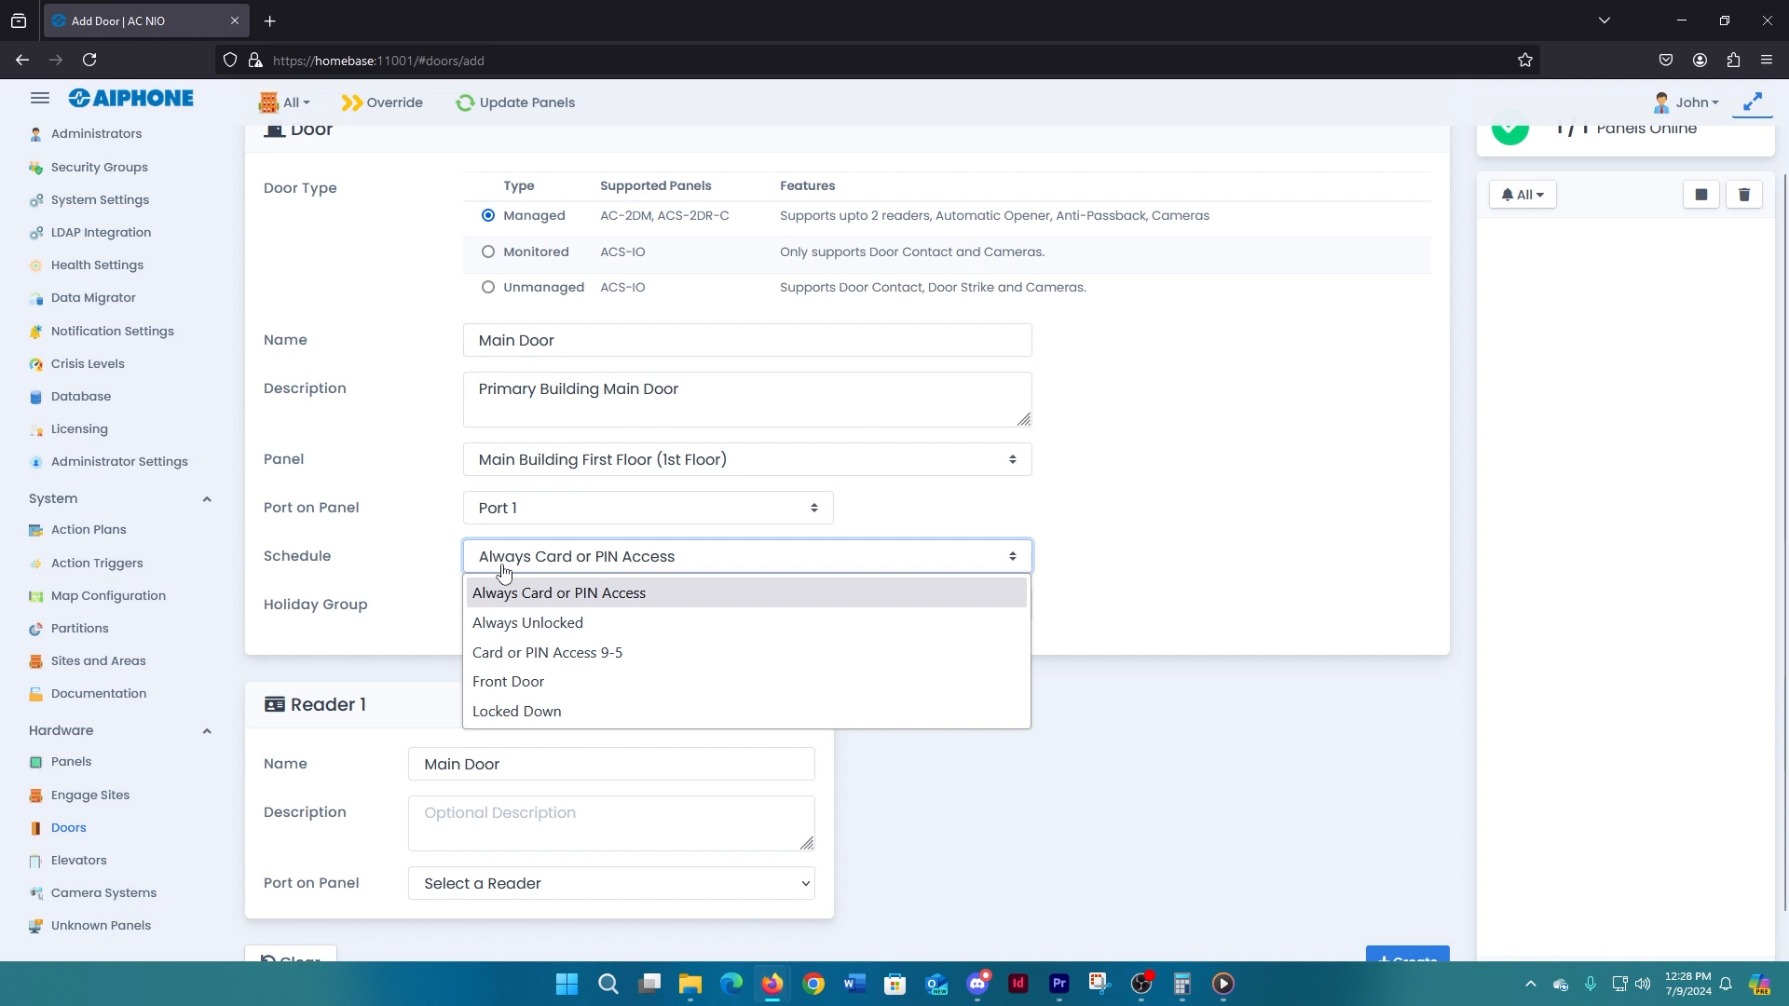
left_click(543, 657)
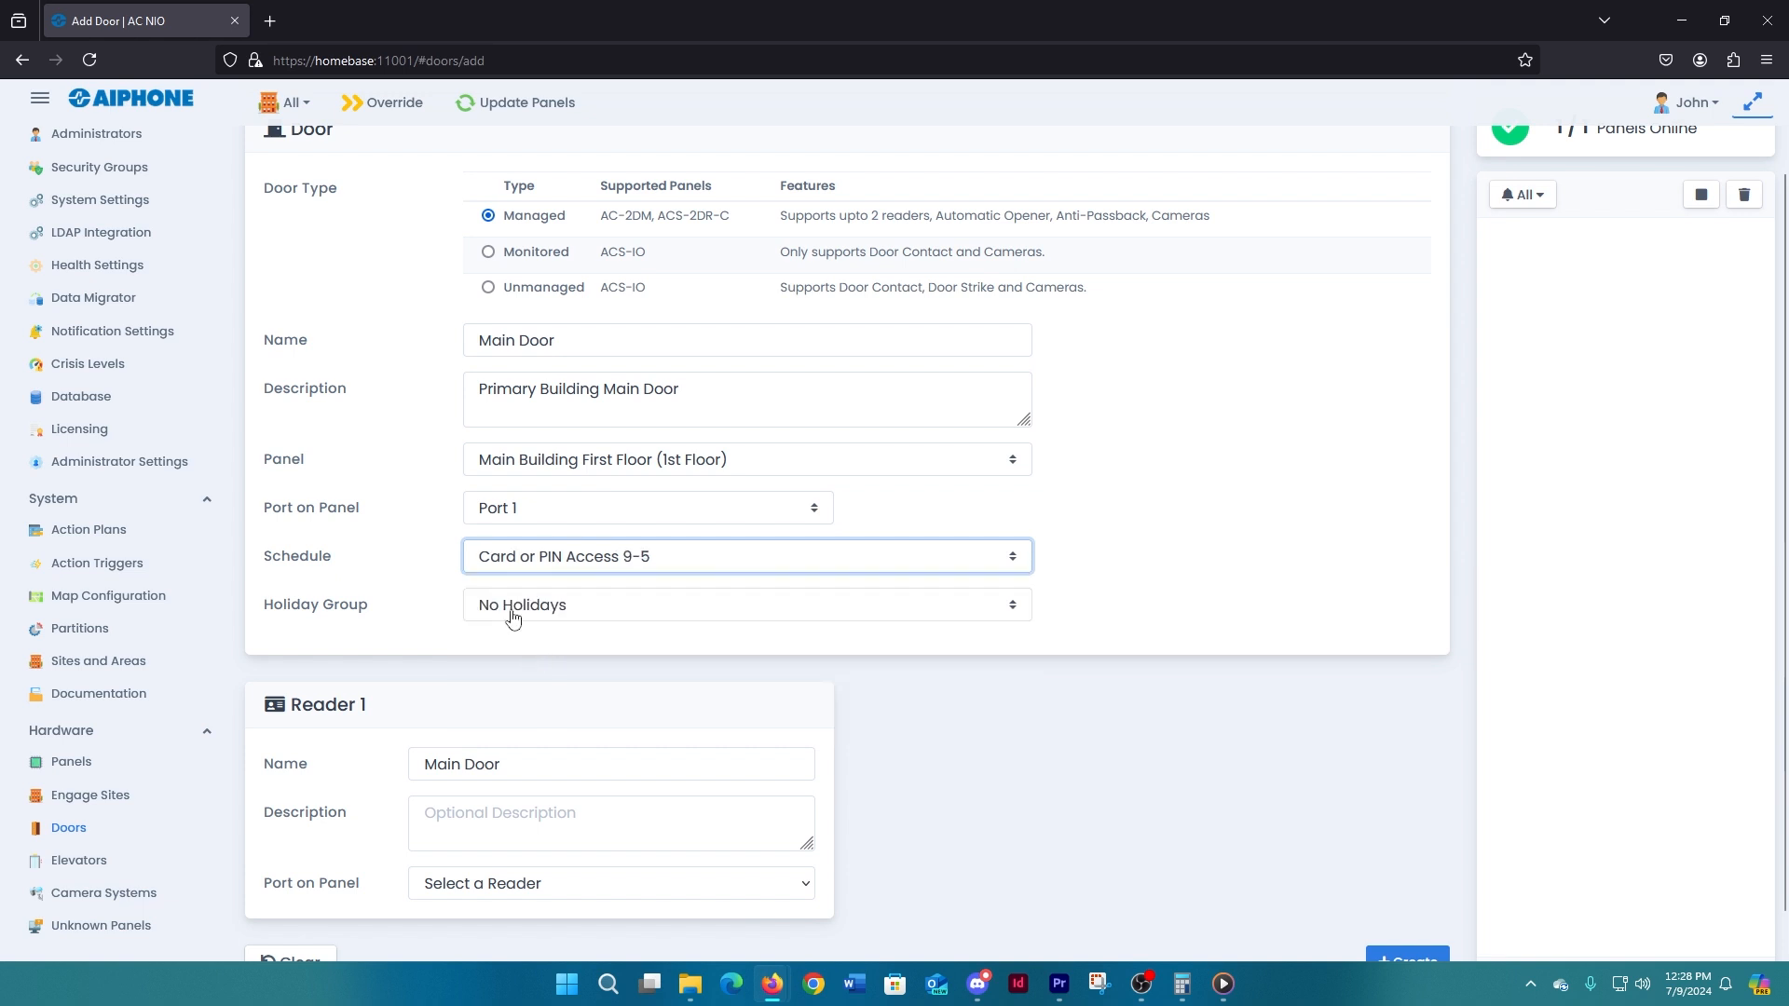
left_click(500, 606)
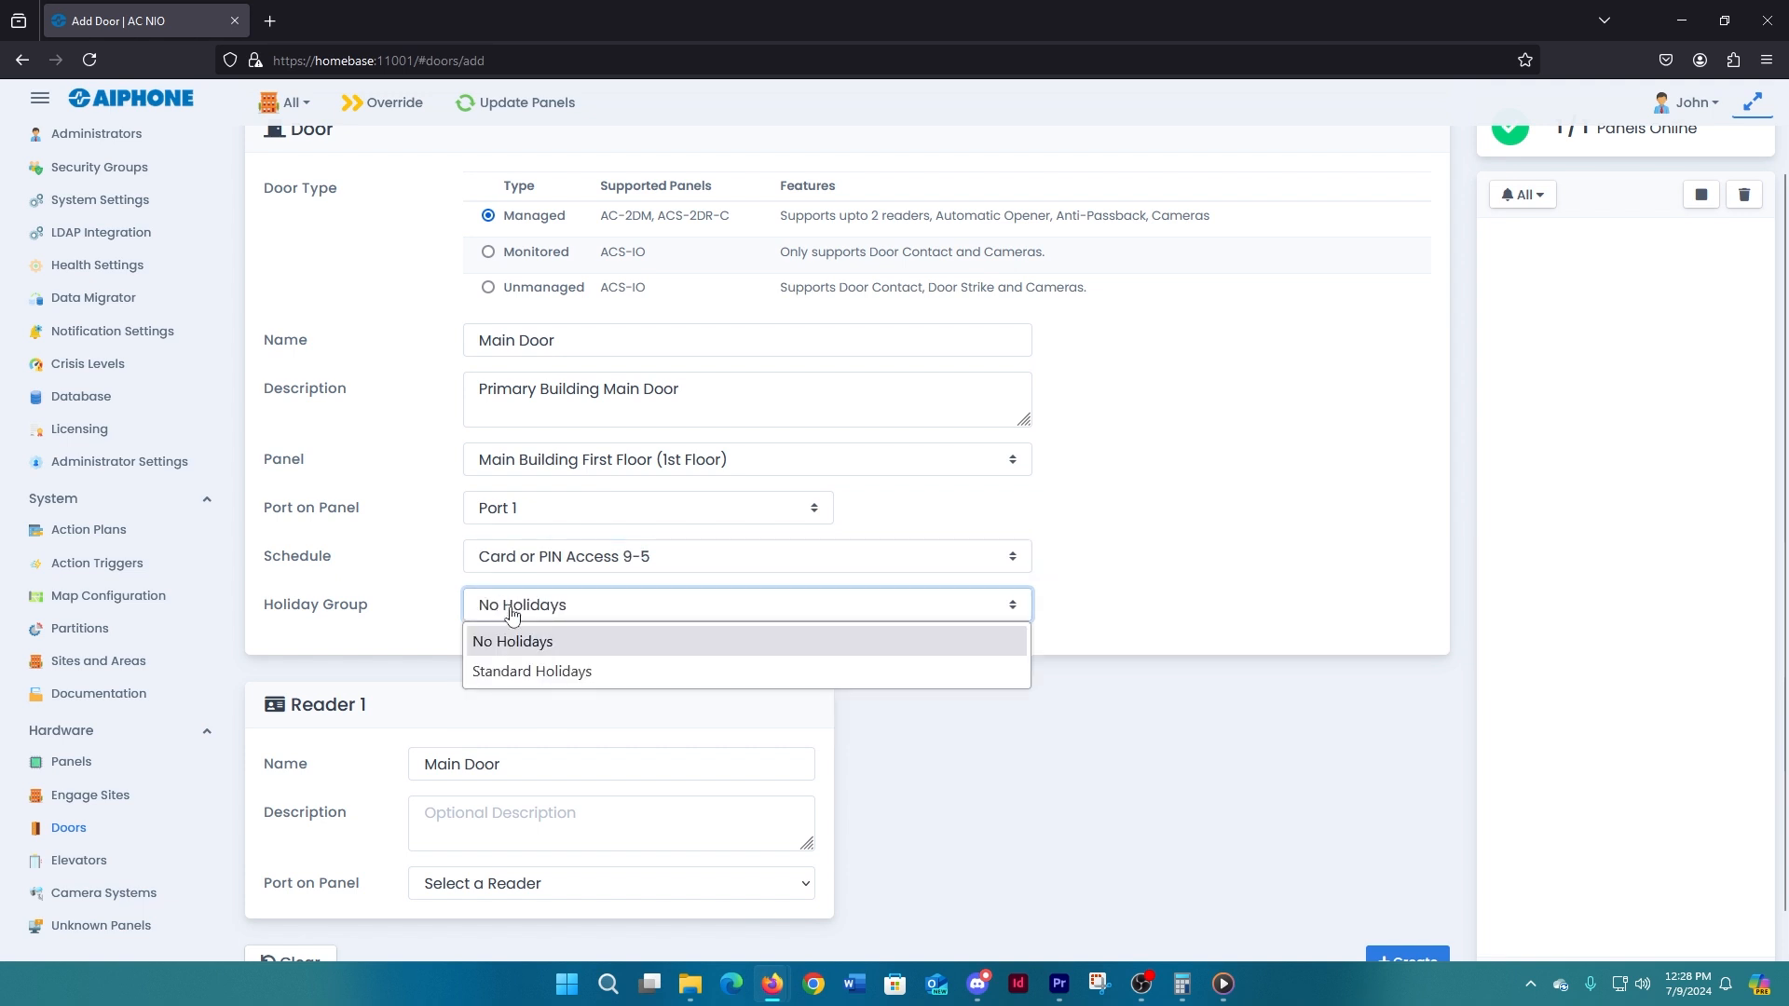
left_click(540, 672)
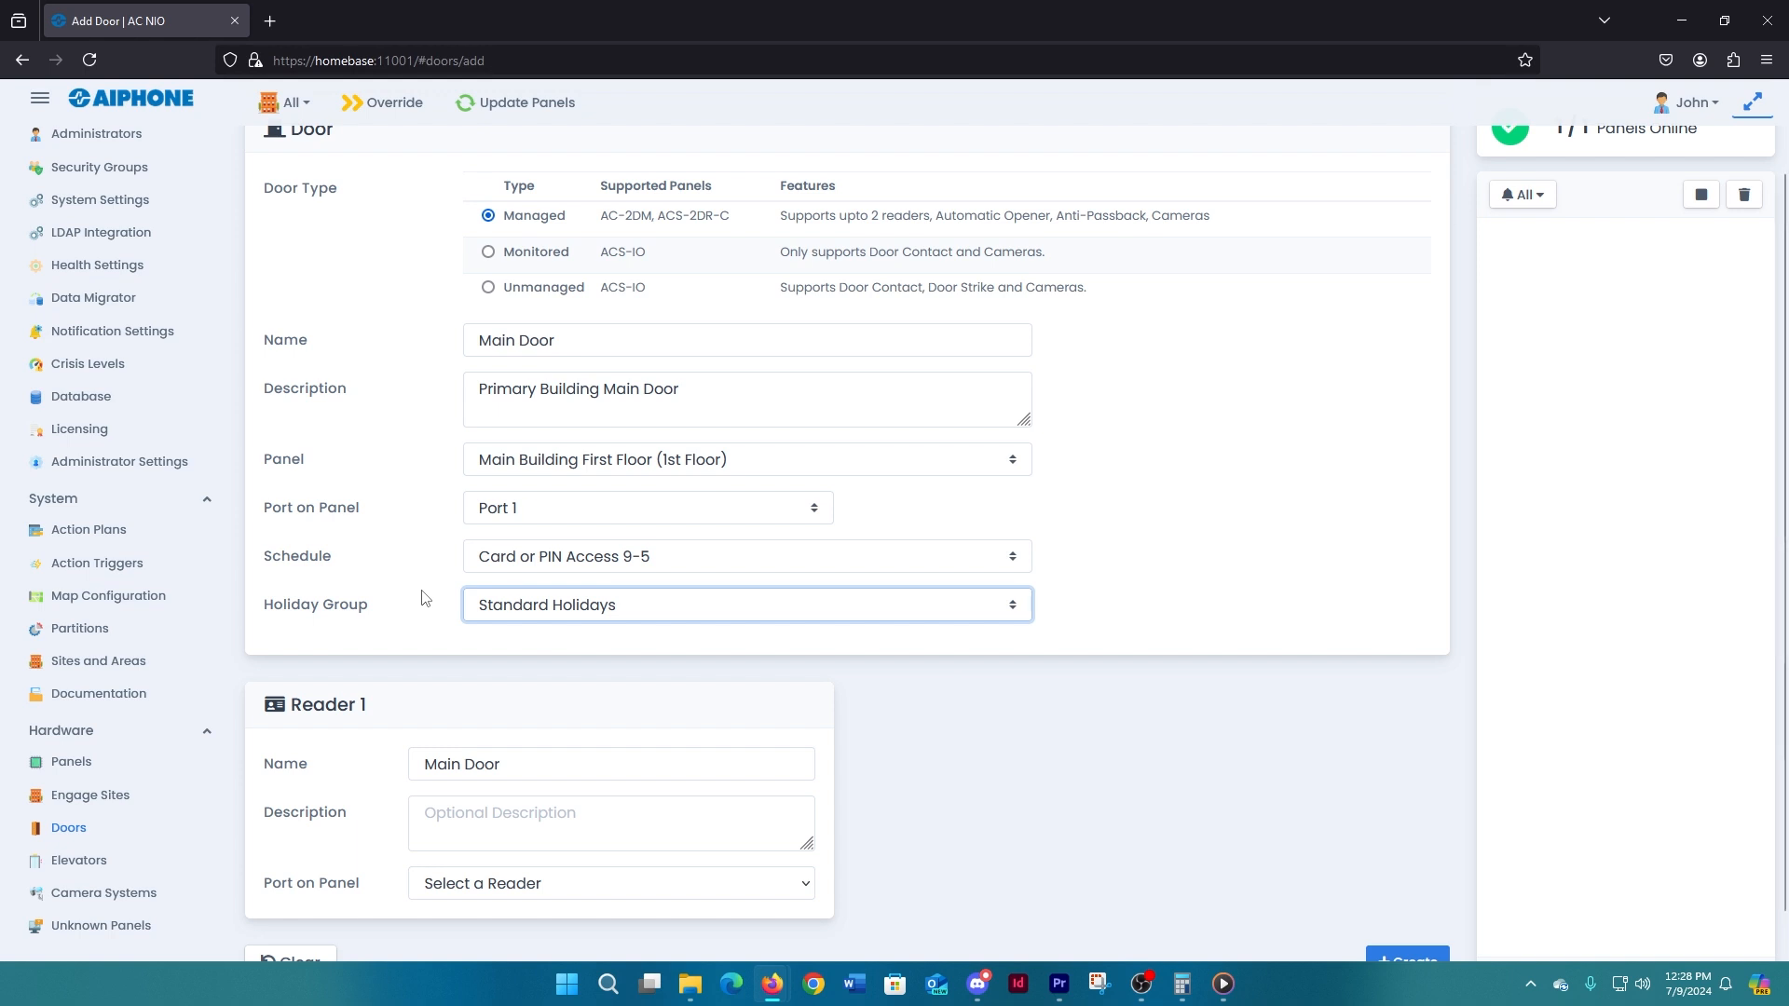
Set the first reader's panel port to Reader 1, then create the door and continue to its configuration
scroll(419, 596, "down", 1)
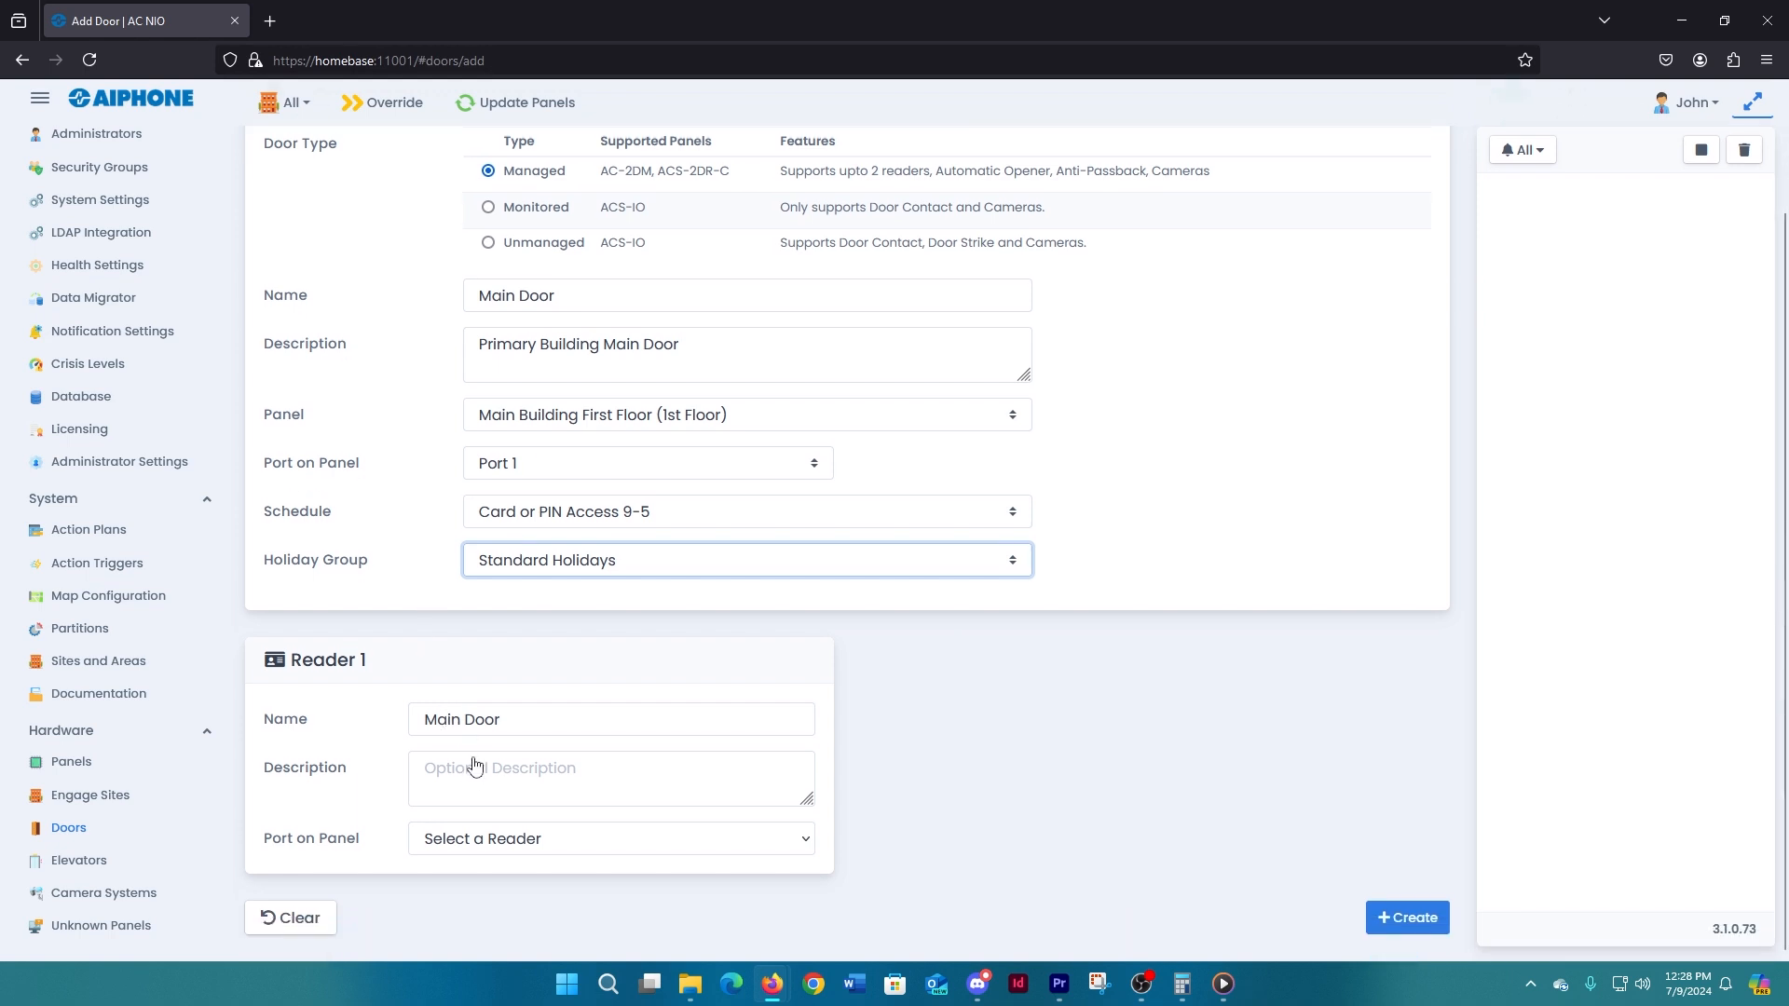
left_click(479, 839)
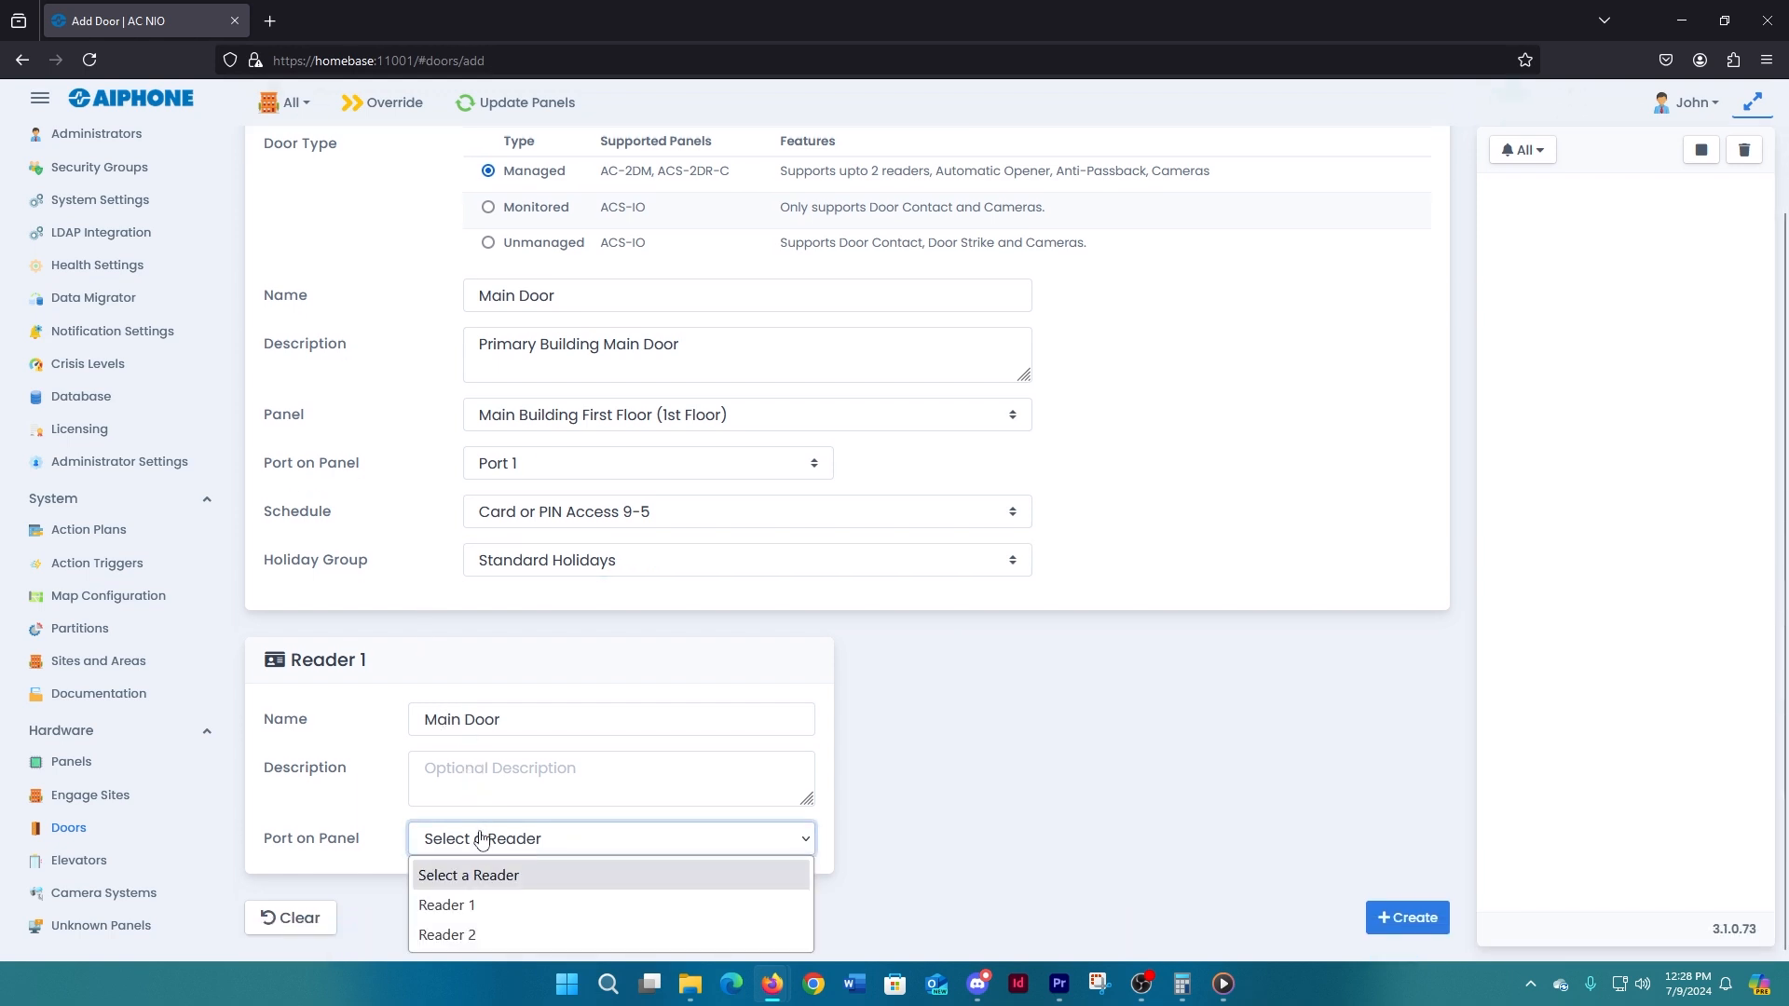
left_click(495, 904)
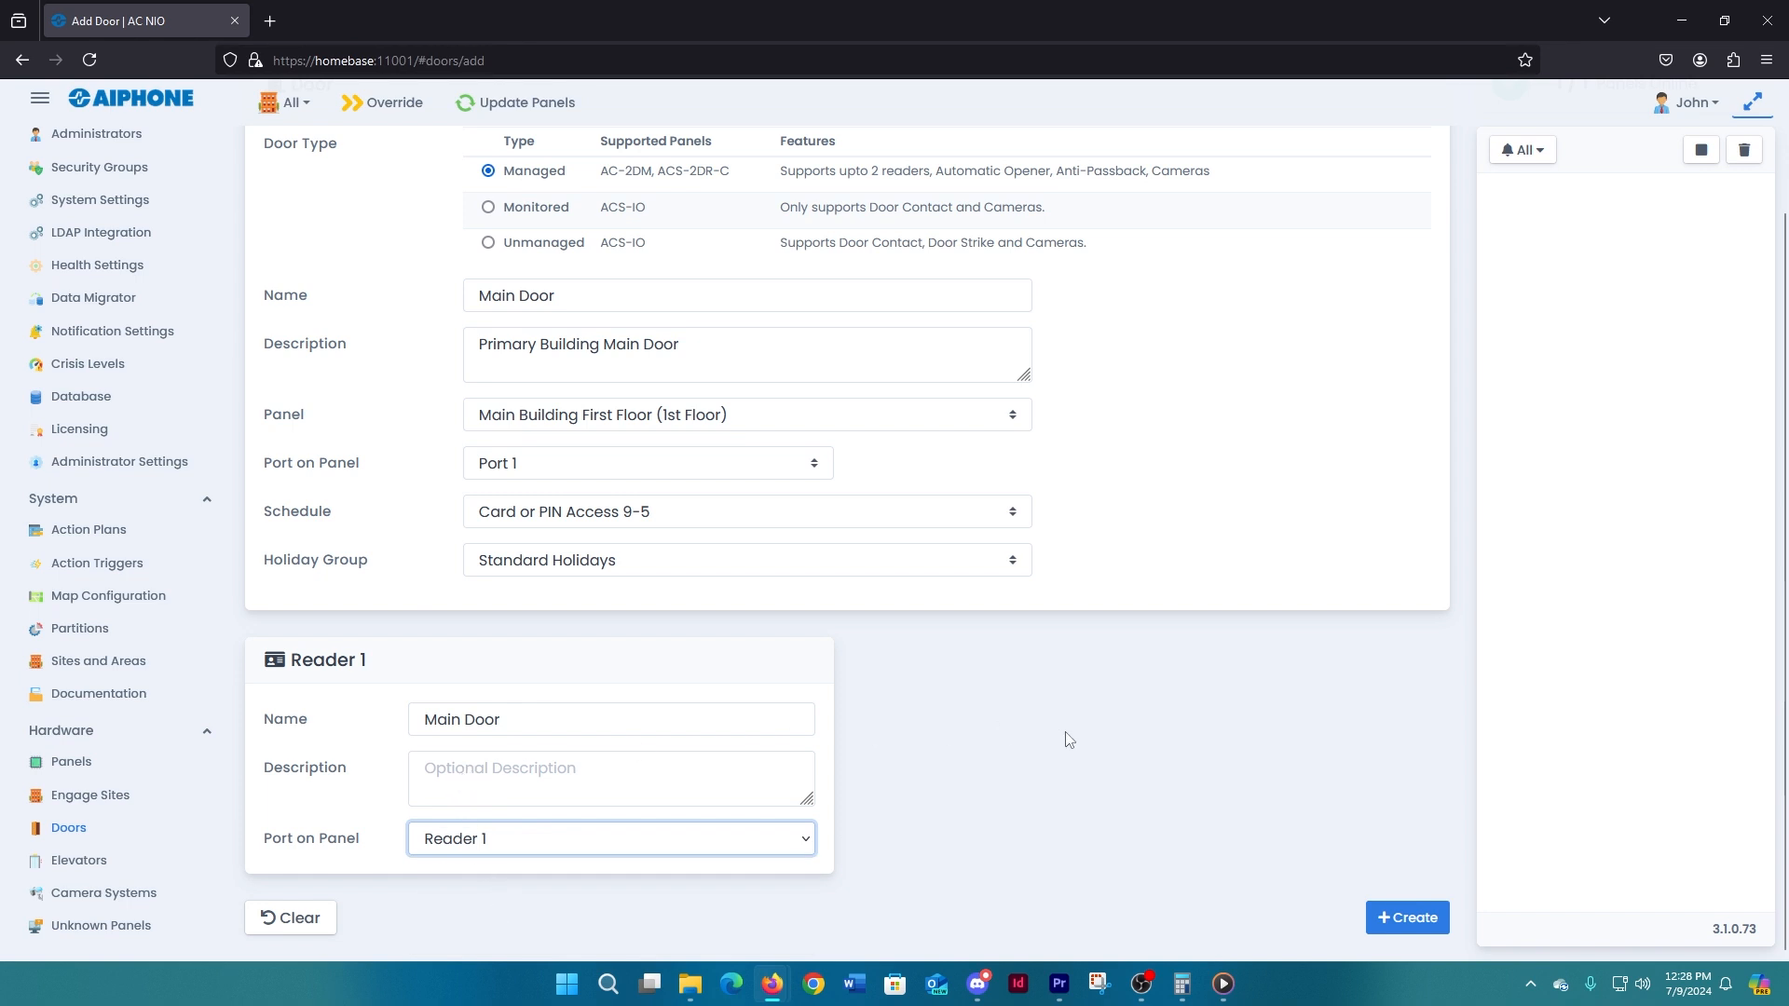
left_click(1409, 917)
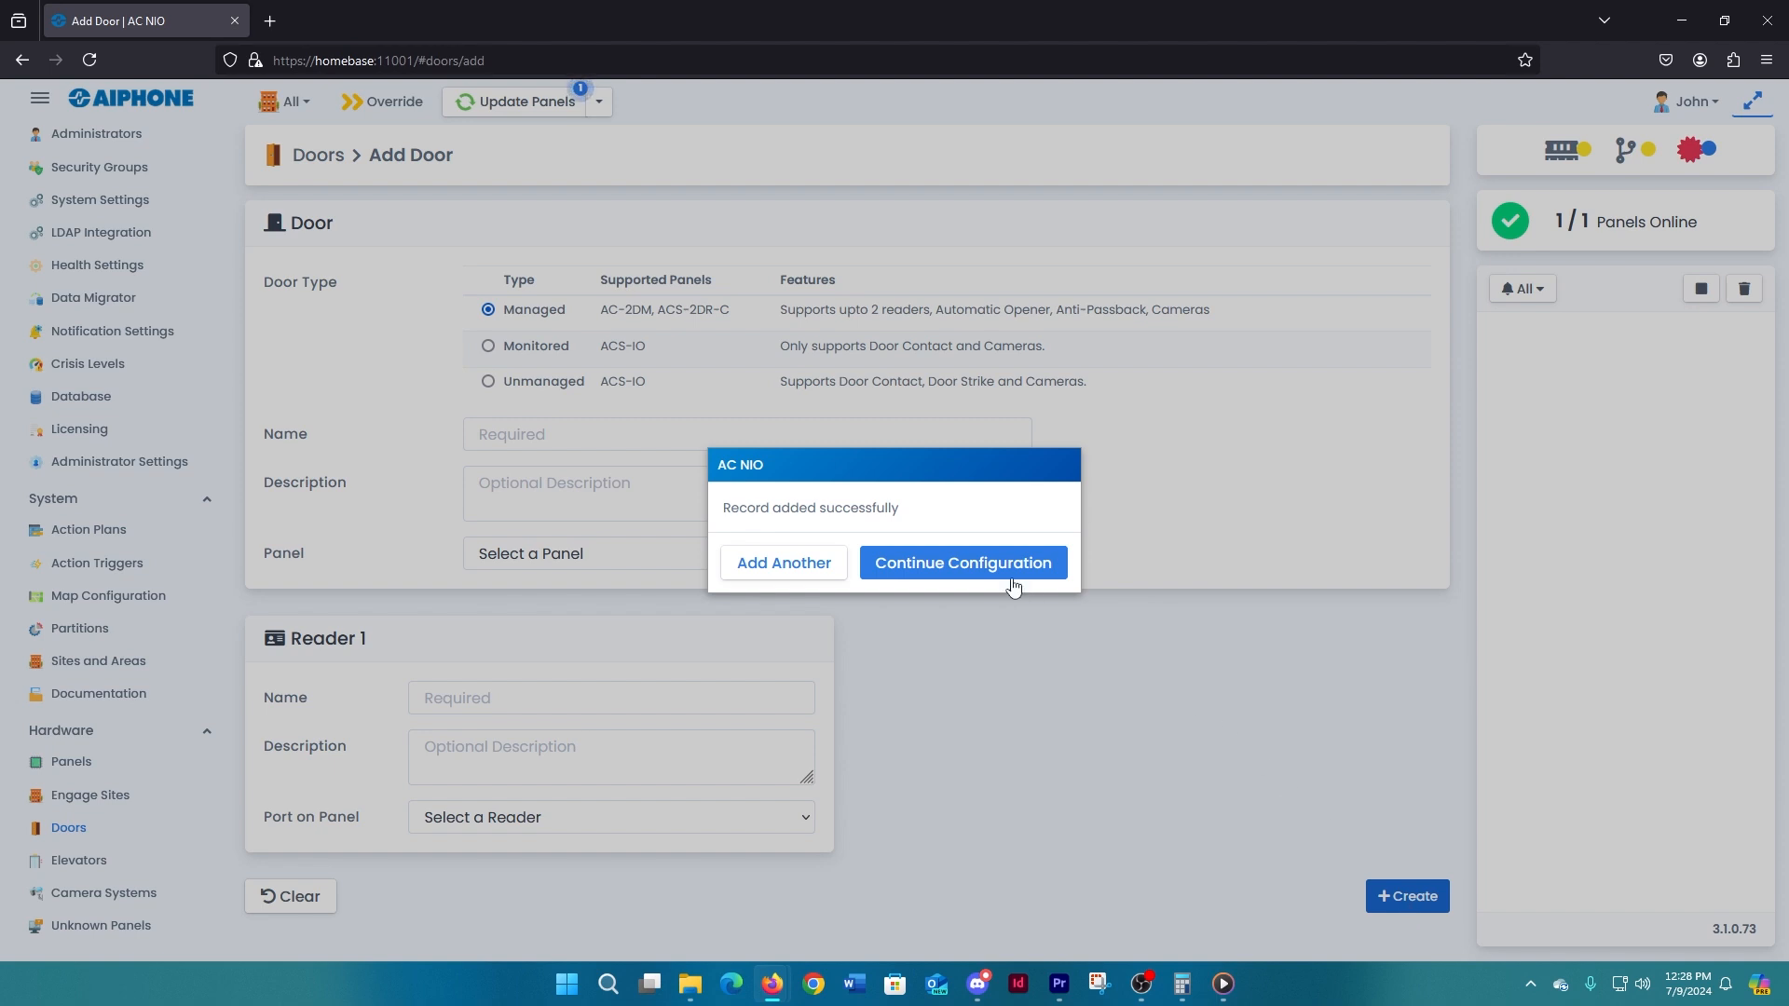
left_click(984, 566)
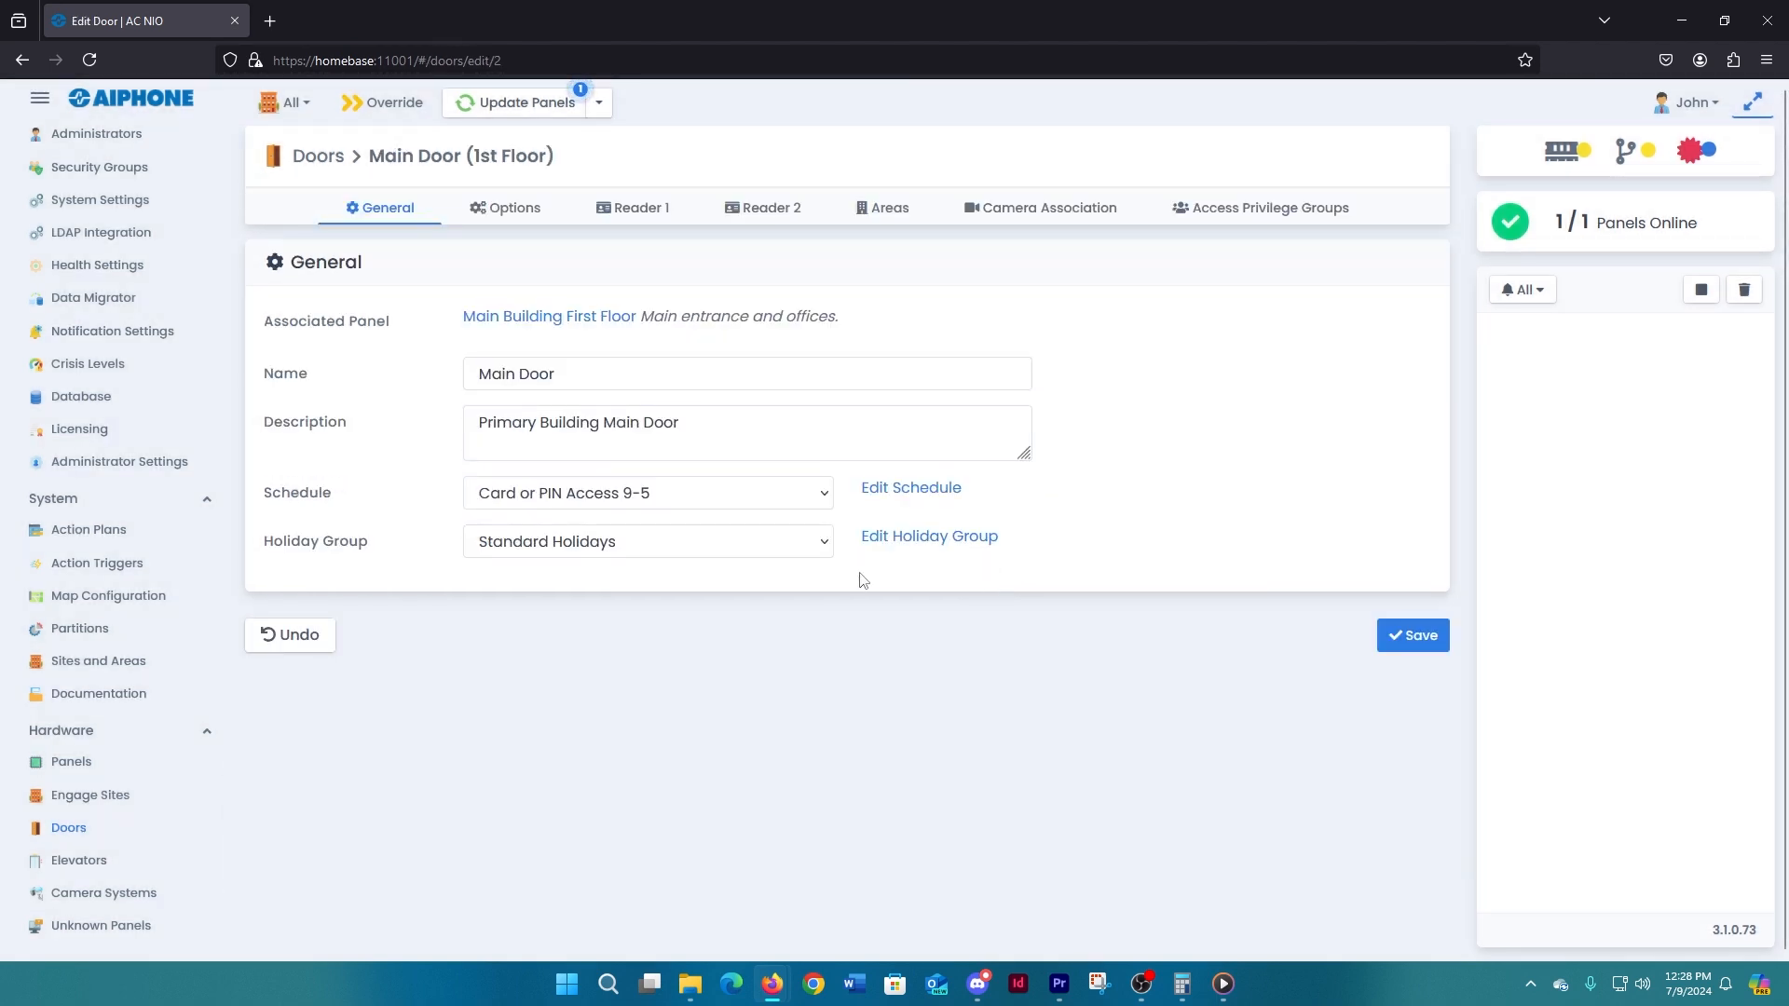
In the Main Building First Floor panel's I/O settings, rename Input 2 as "Motion Sensor Front Door"
left_click(58, 770)
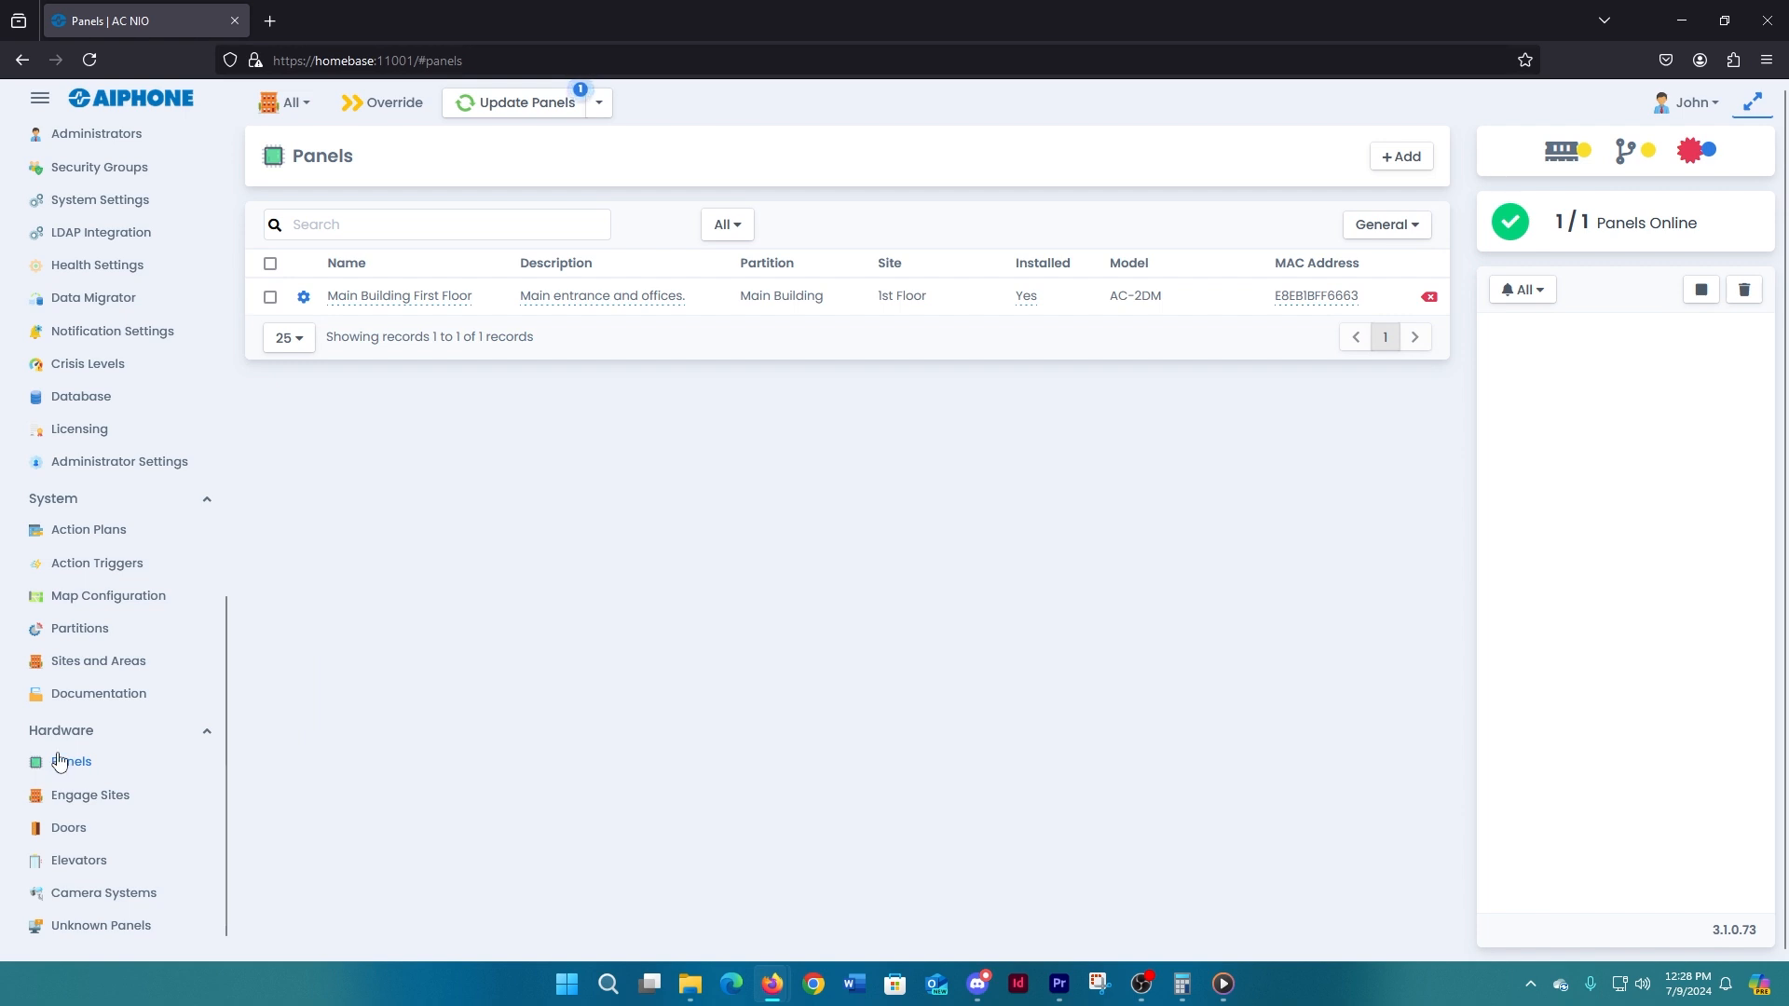
left_click(302, 296)
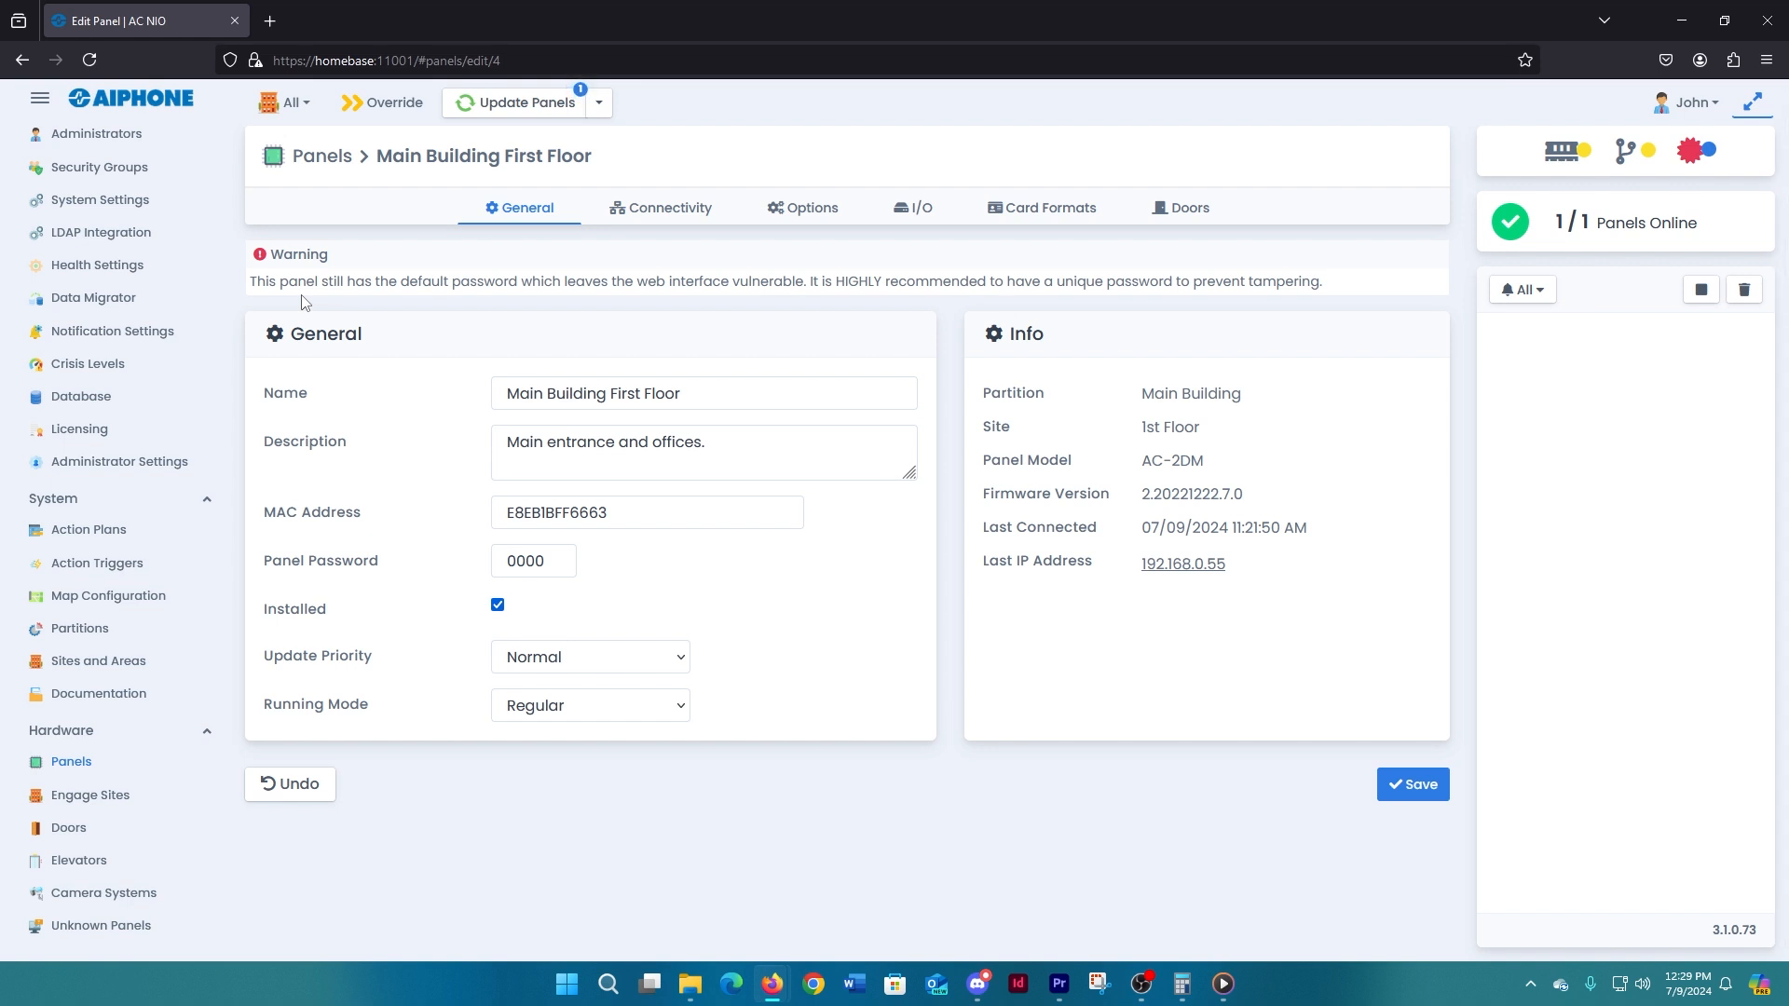
left_click(913, 206)
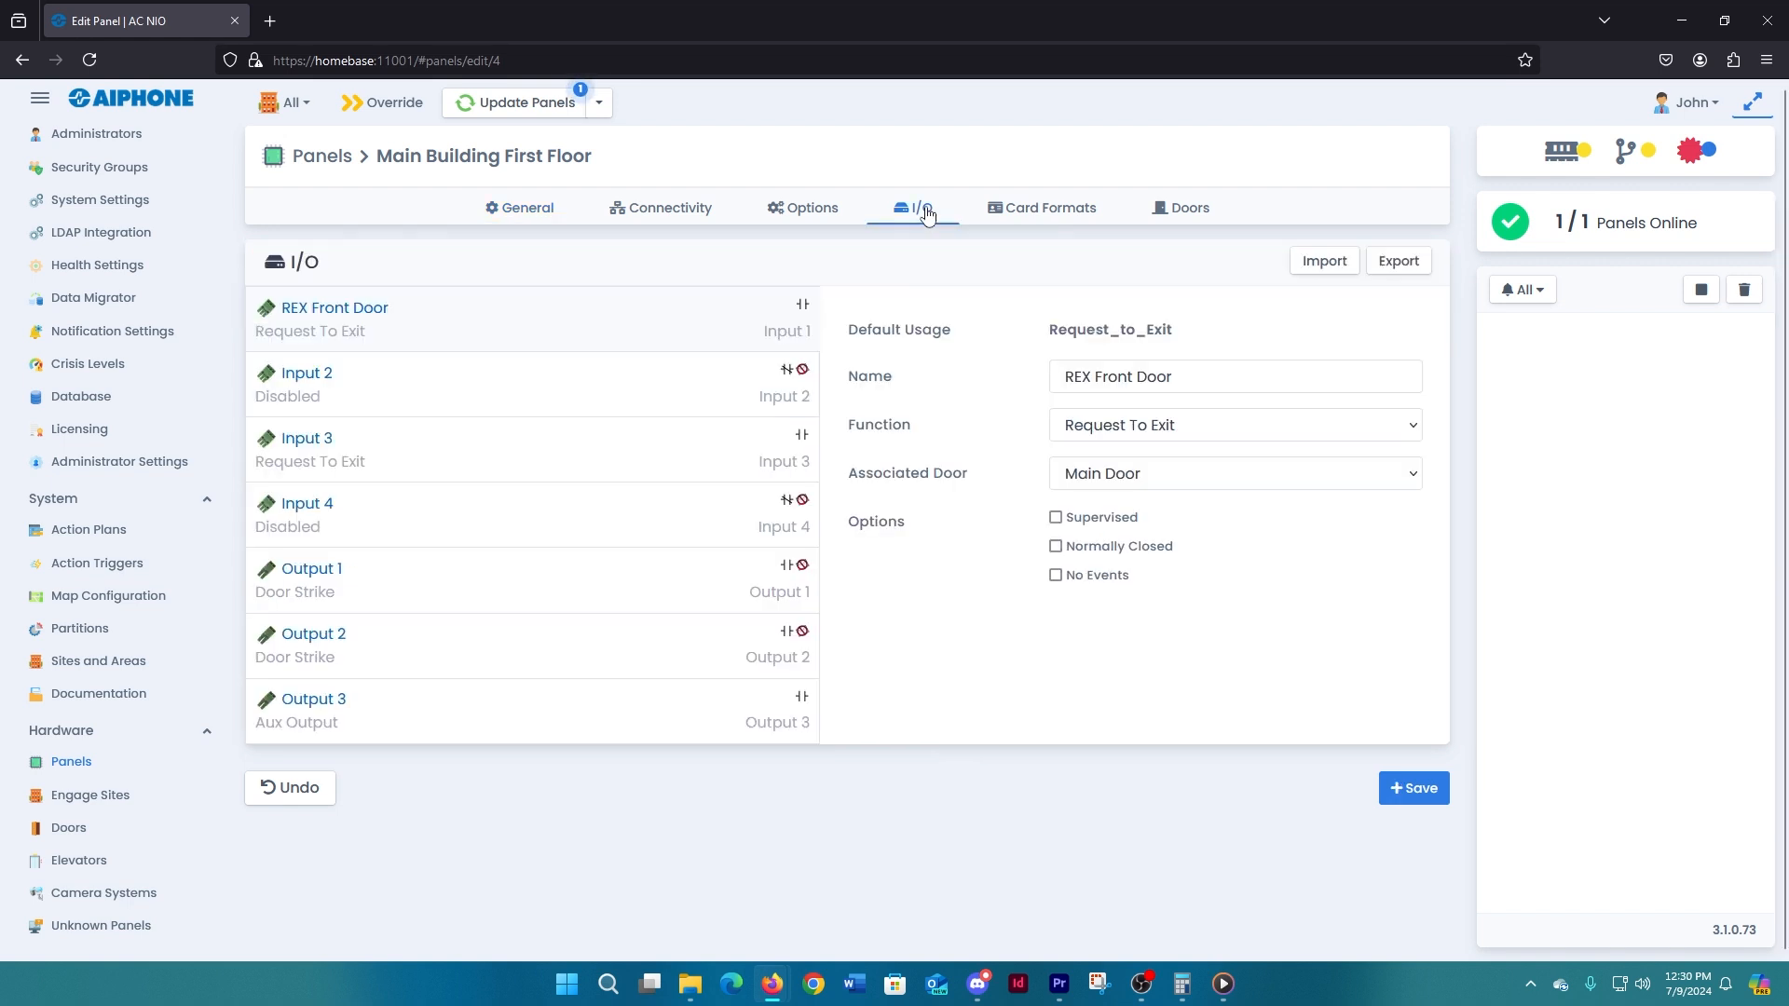
left_click(399, 385)
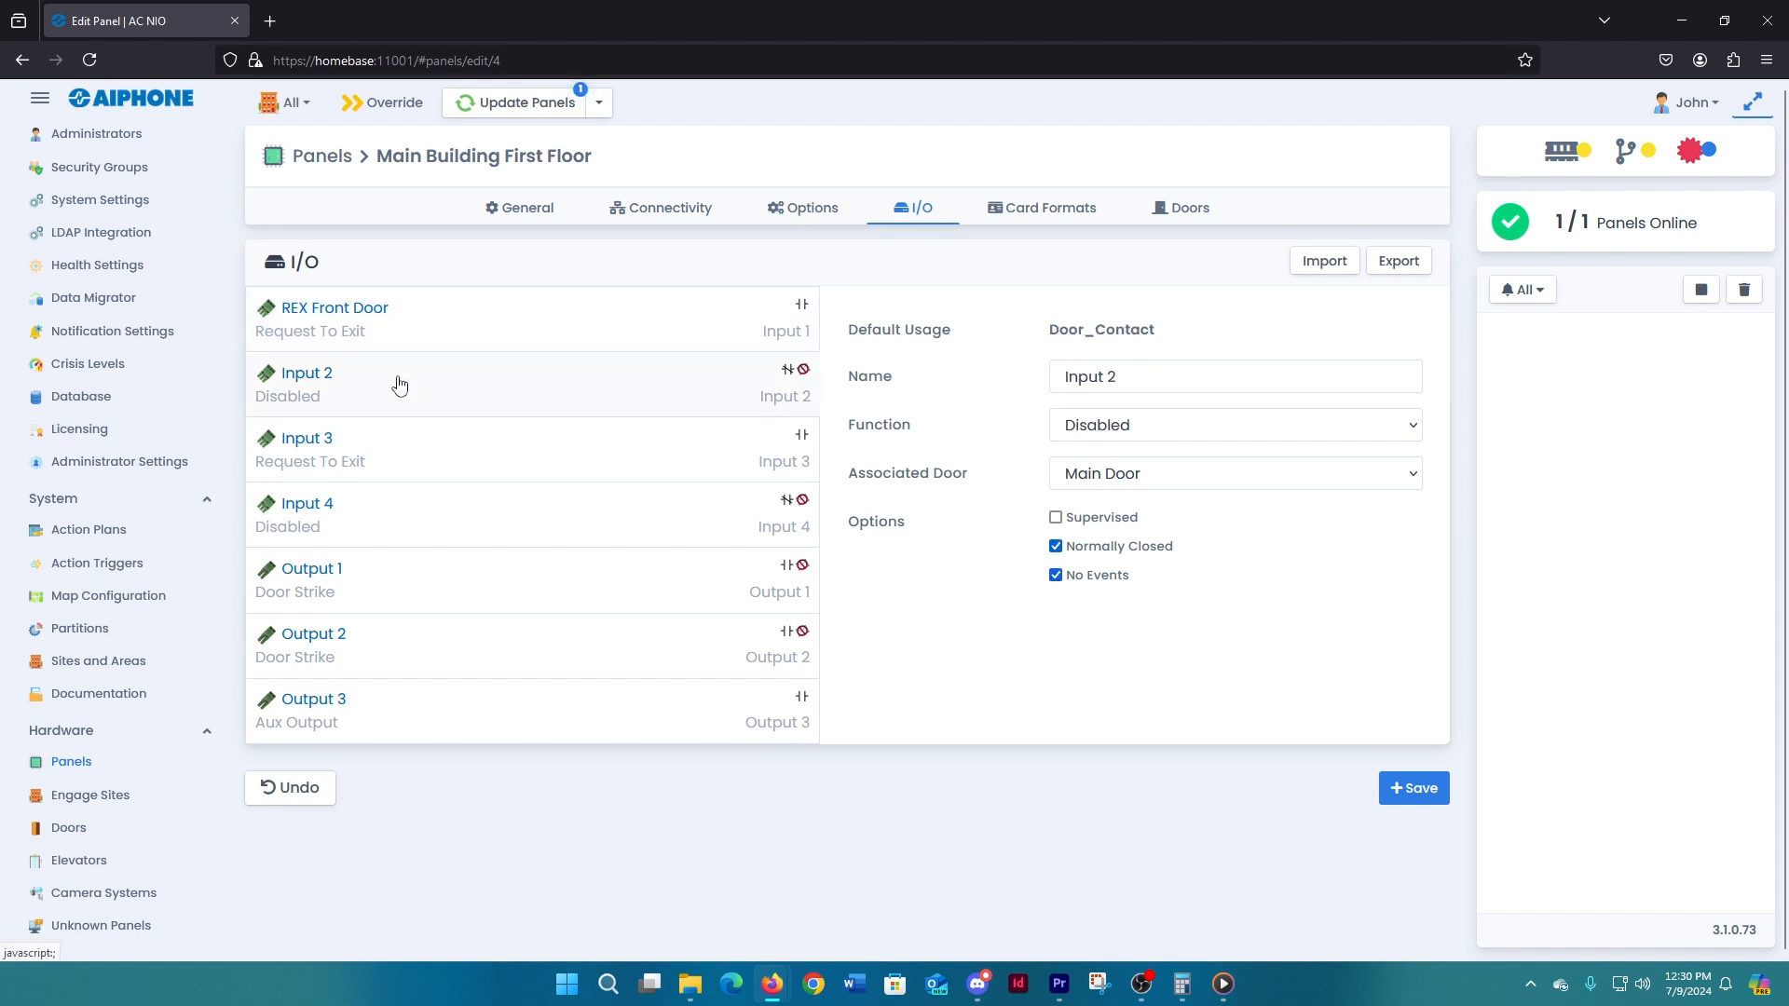
left_click_drag(1129, 384, 975, 370)
type("Motion Sensor Front Door")
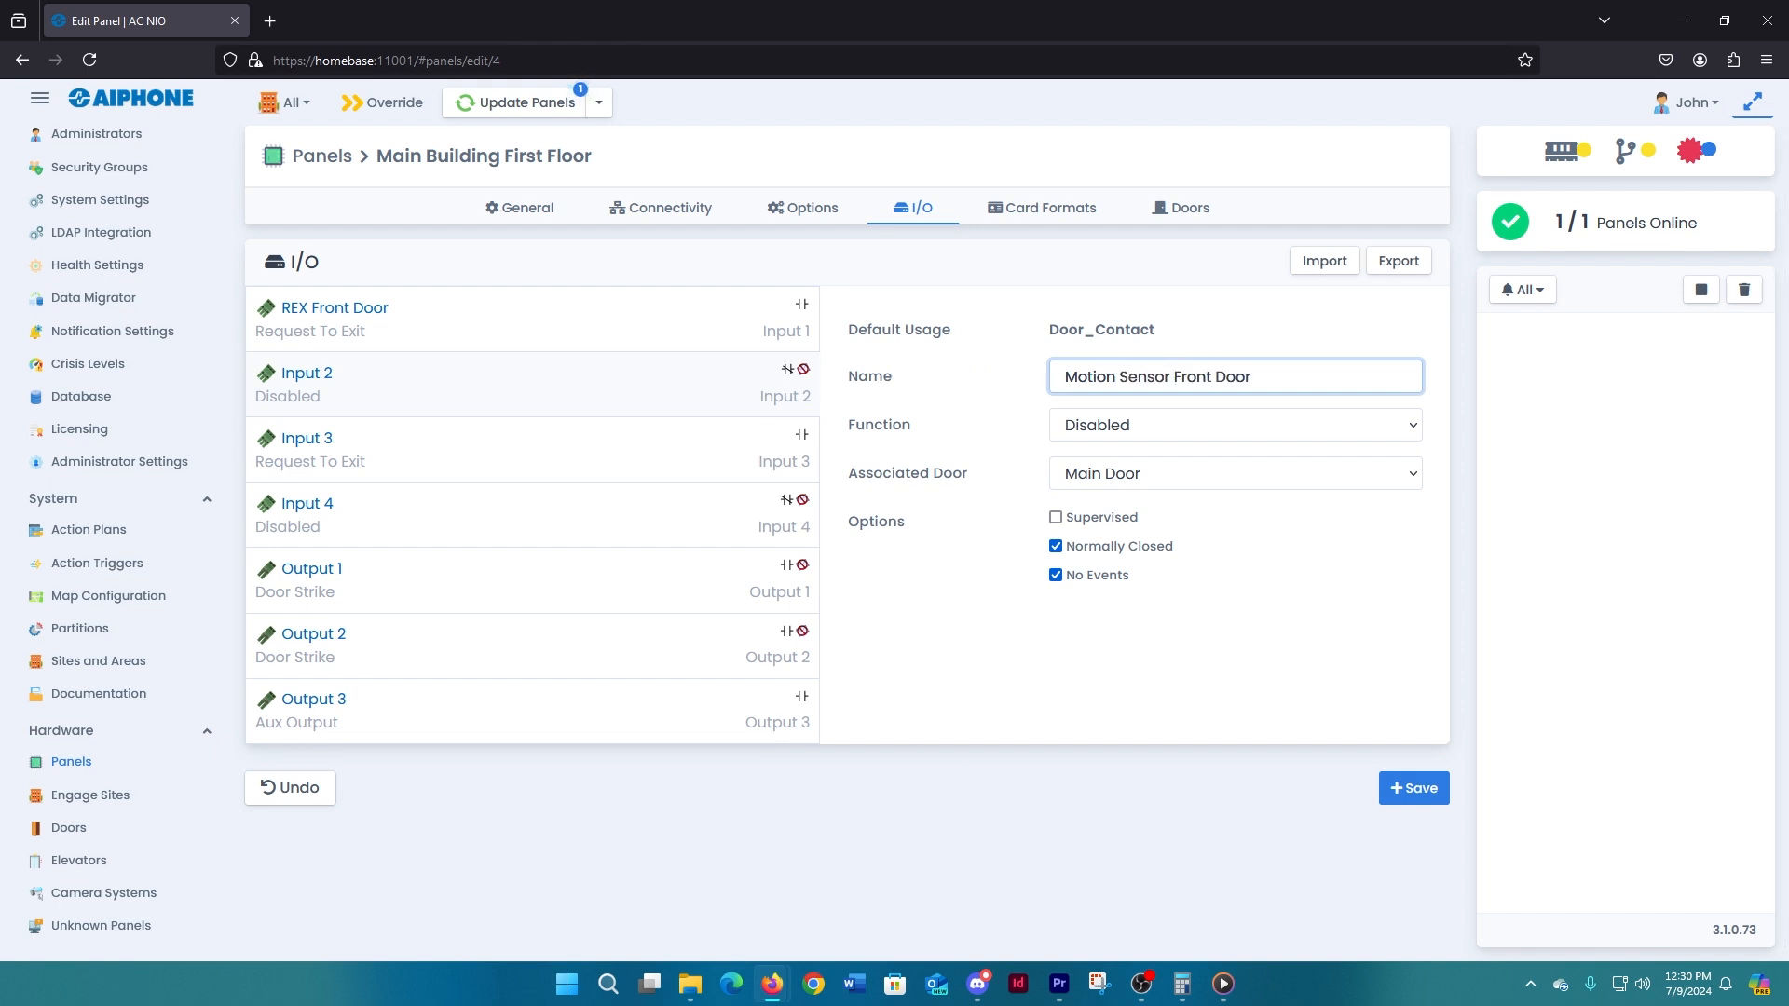
Set the motion sensor input's function to Door Opener To Exit, keep Main Door as its associated door, and disable No Events
left_click(1155, 426)
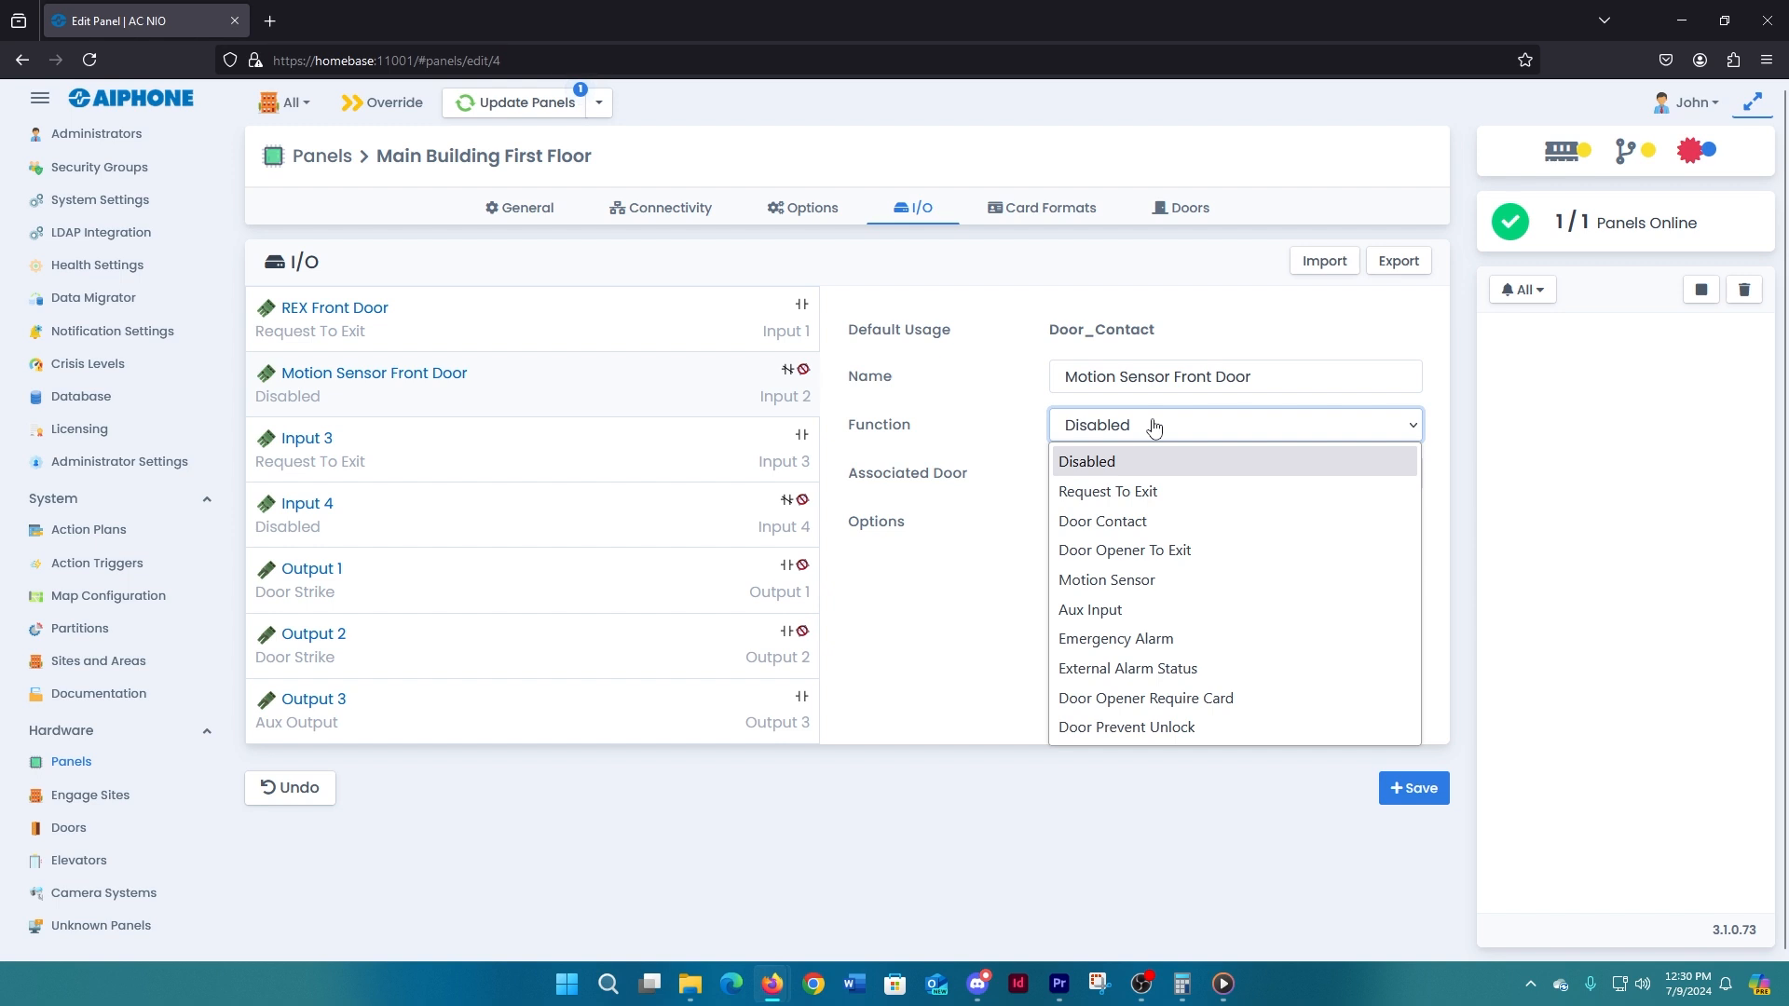
left_click(1155, 551)
left_click(1152, 482)
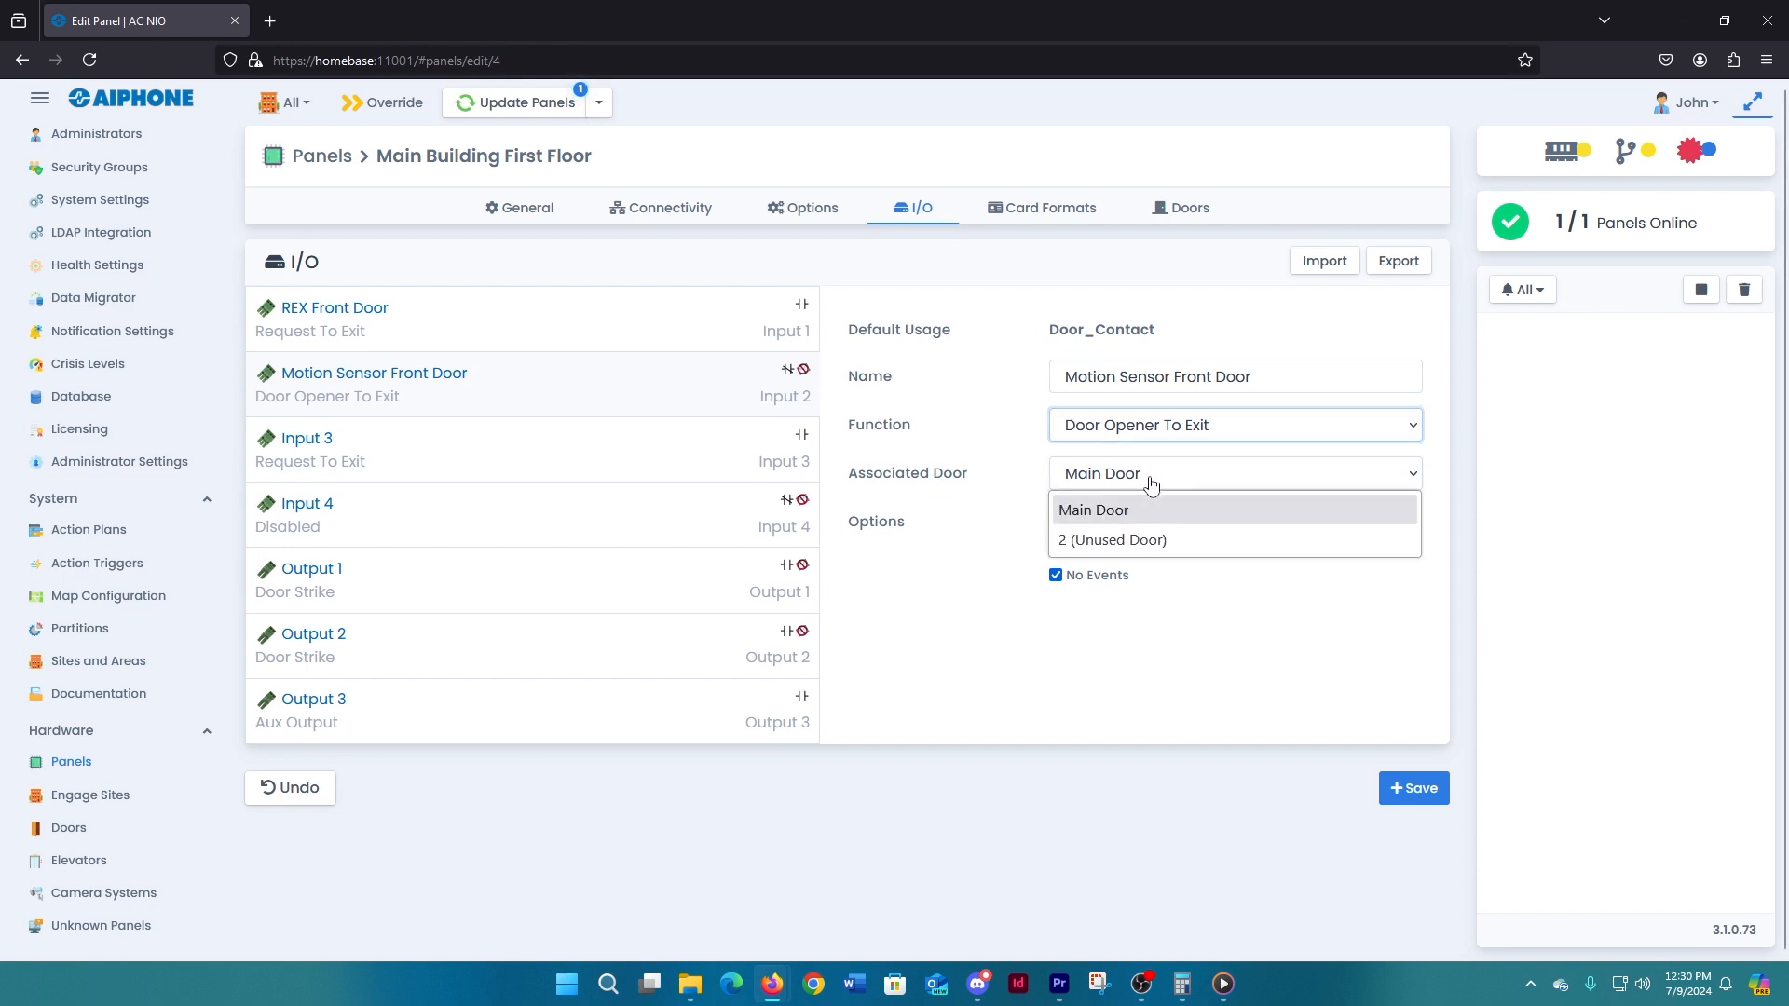
left_click(1151, 483)
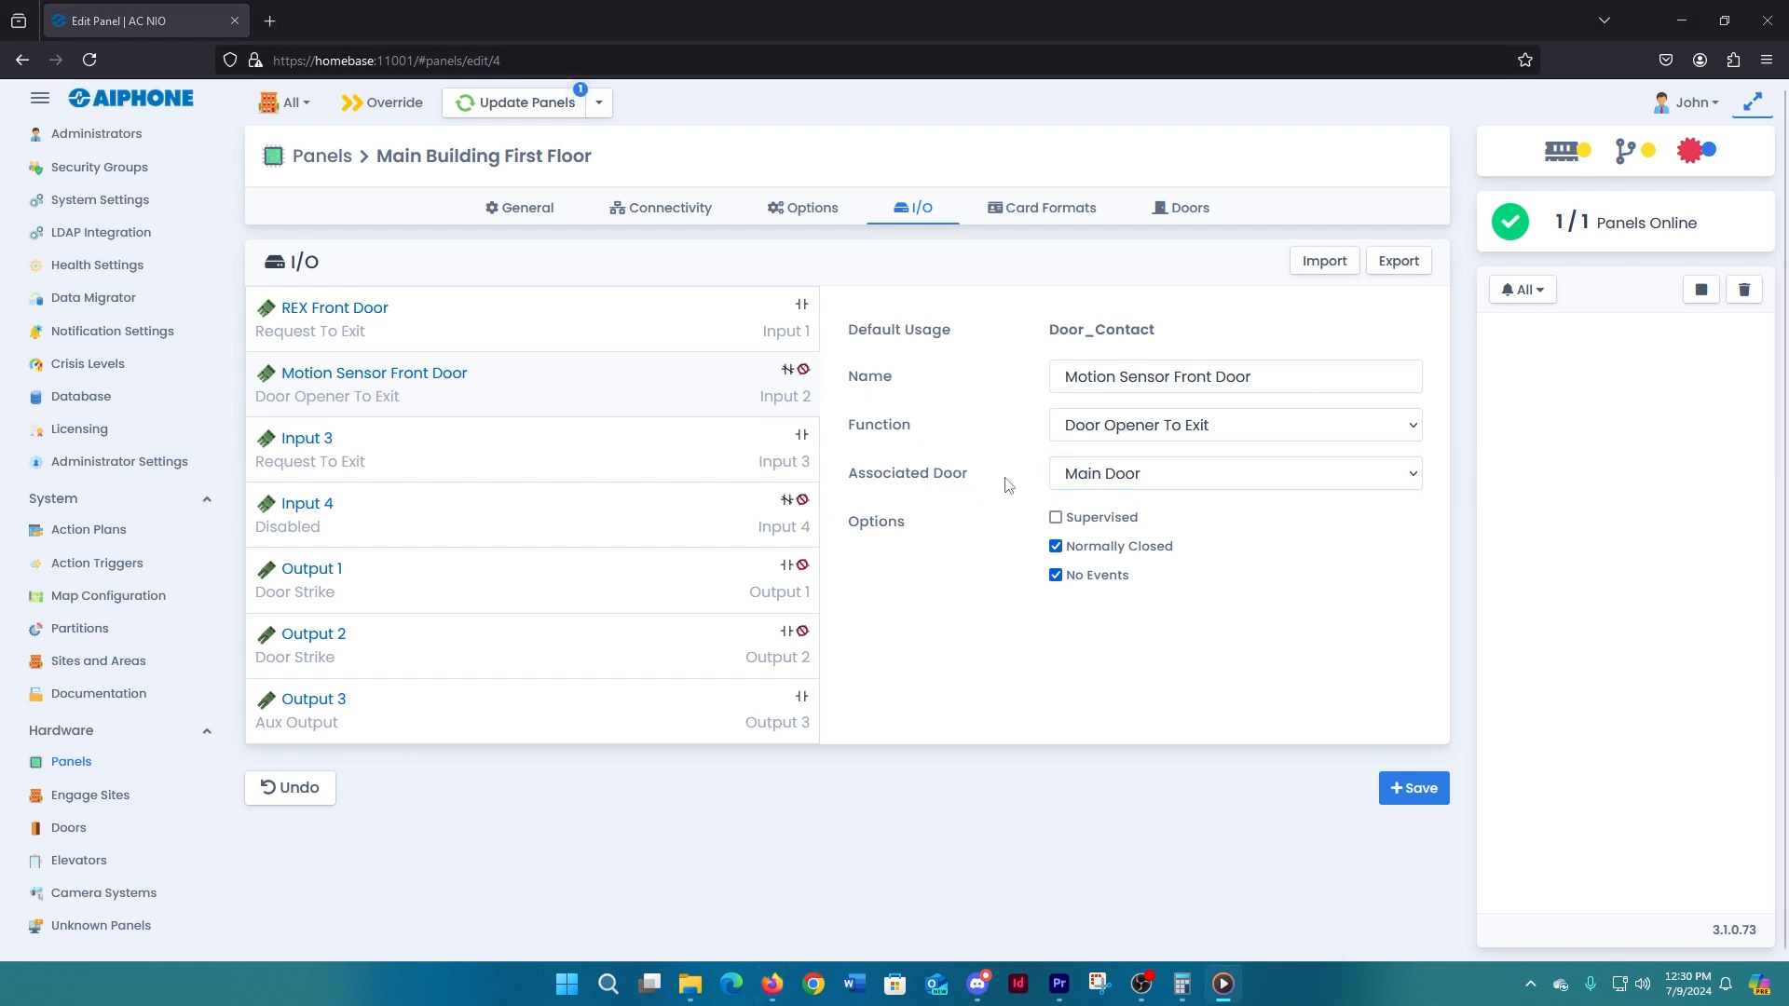
left_click(1054, 576)
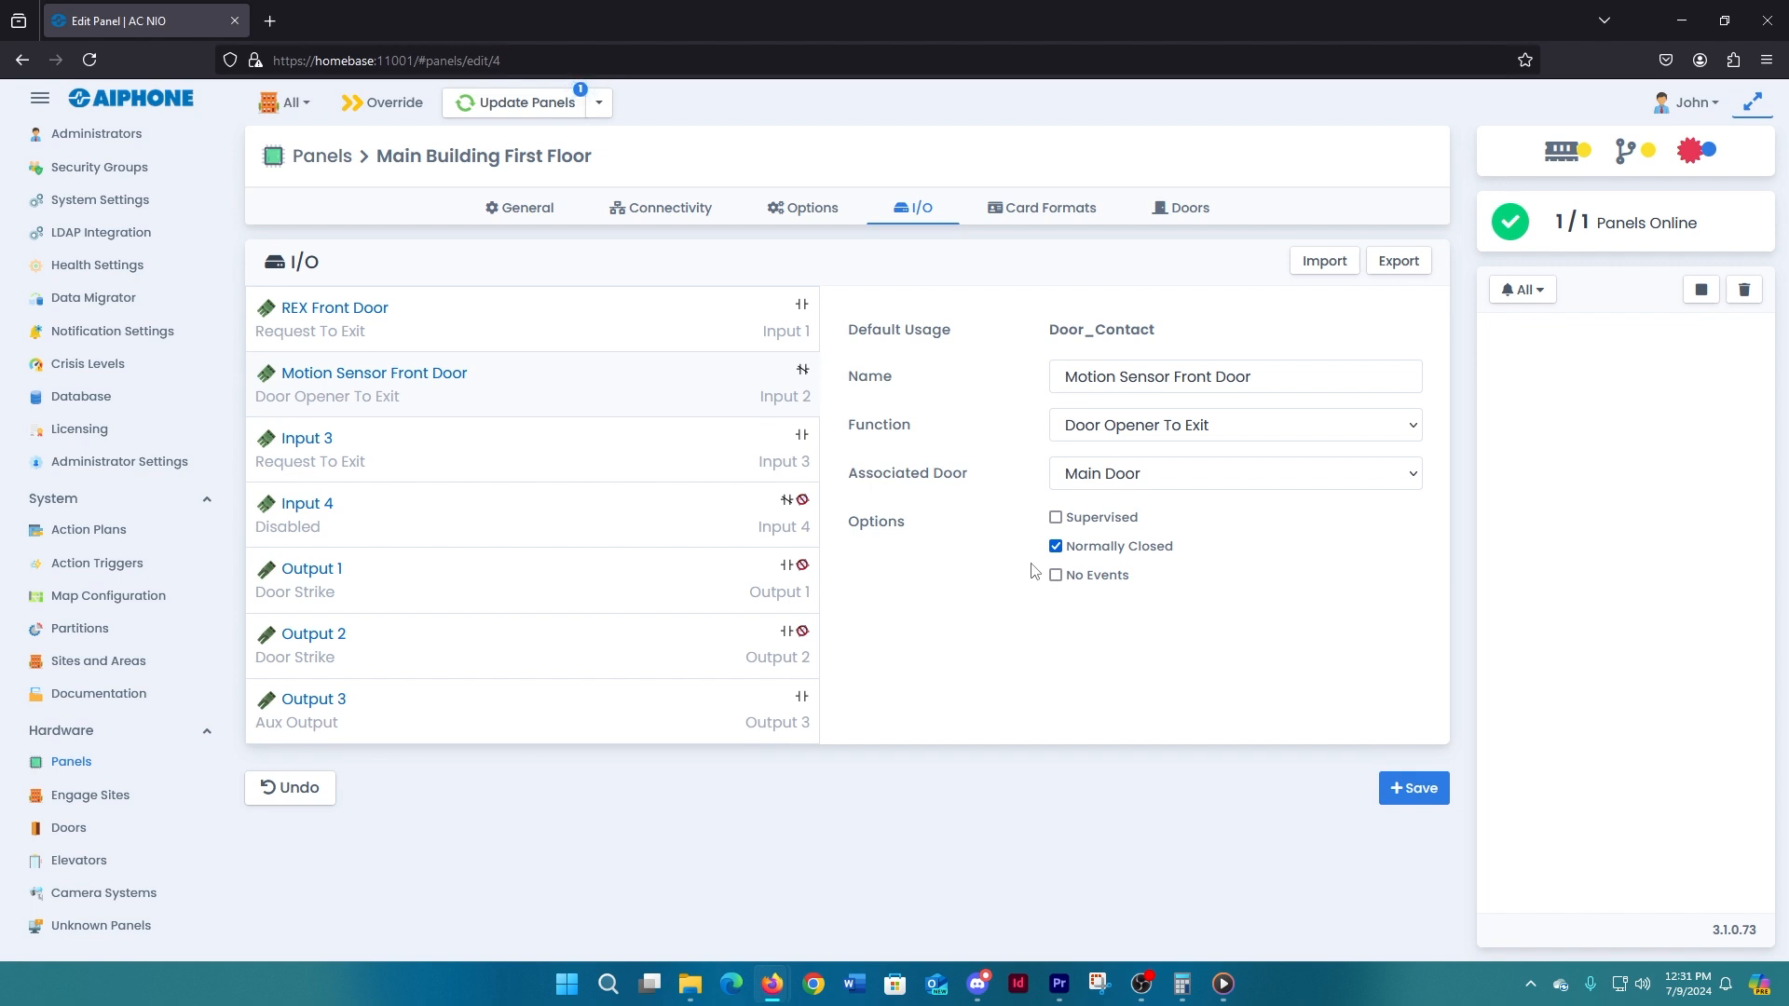
Save the panel's input and output settings and update the panels with the changes
left_click(1426, 796)
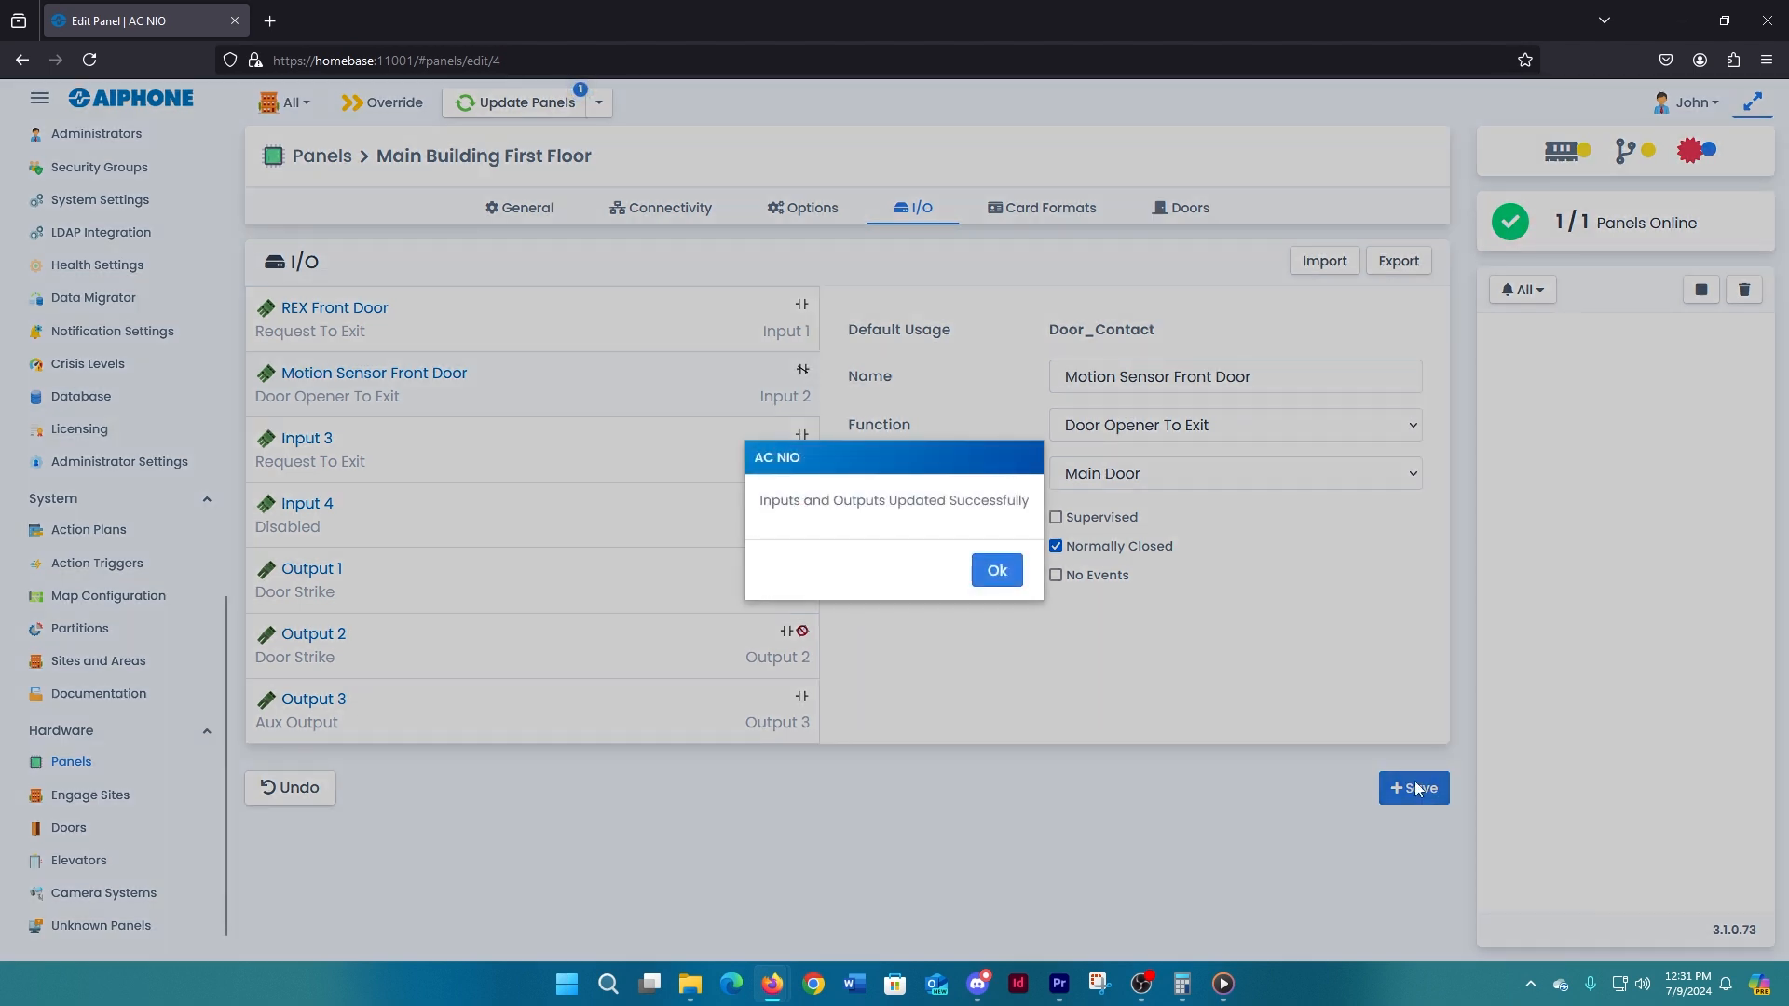
left_click(993, 570)
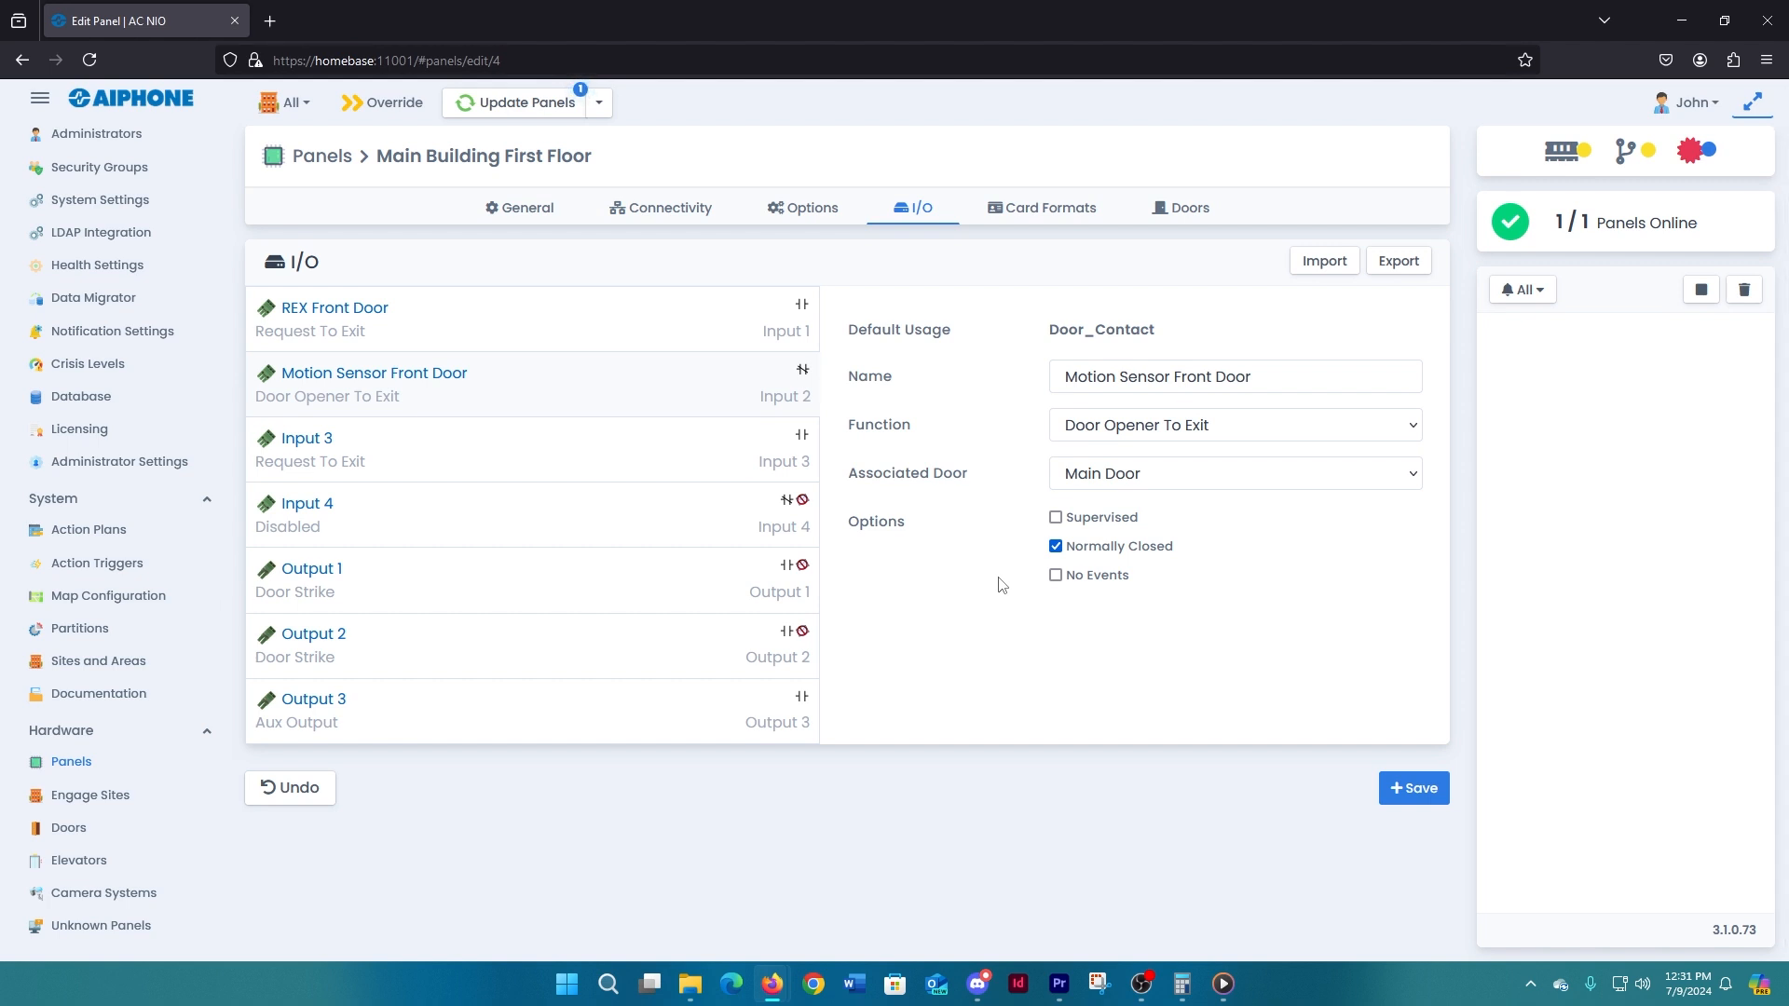
left_click(535, 105)
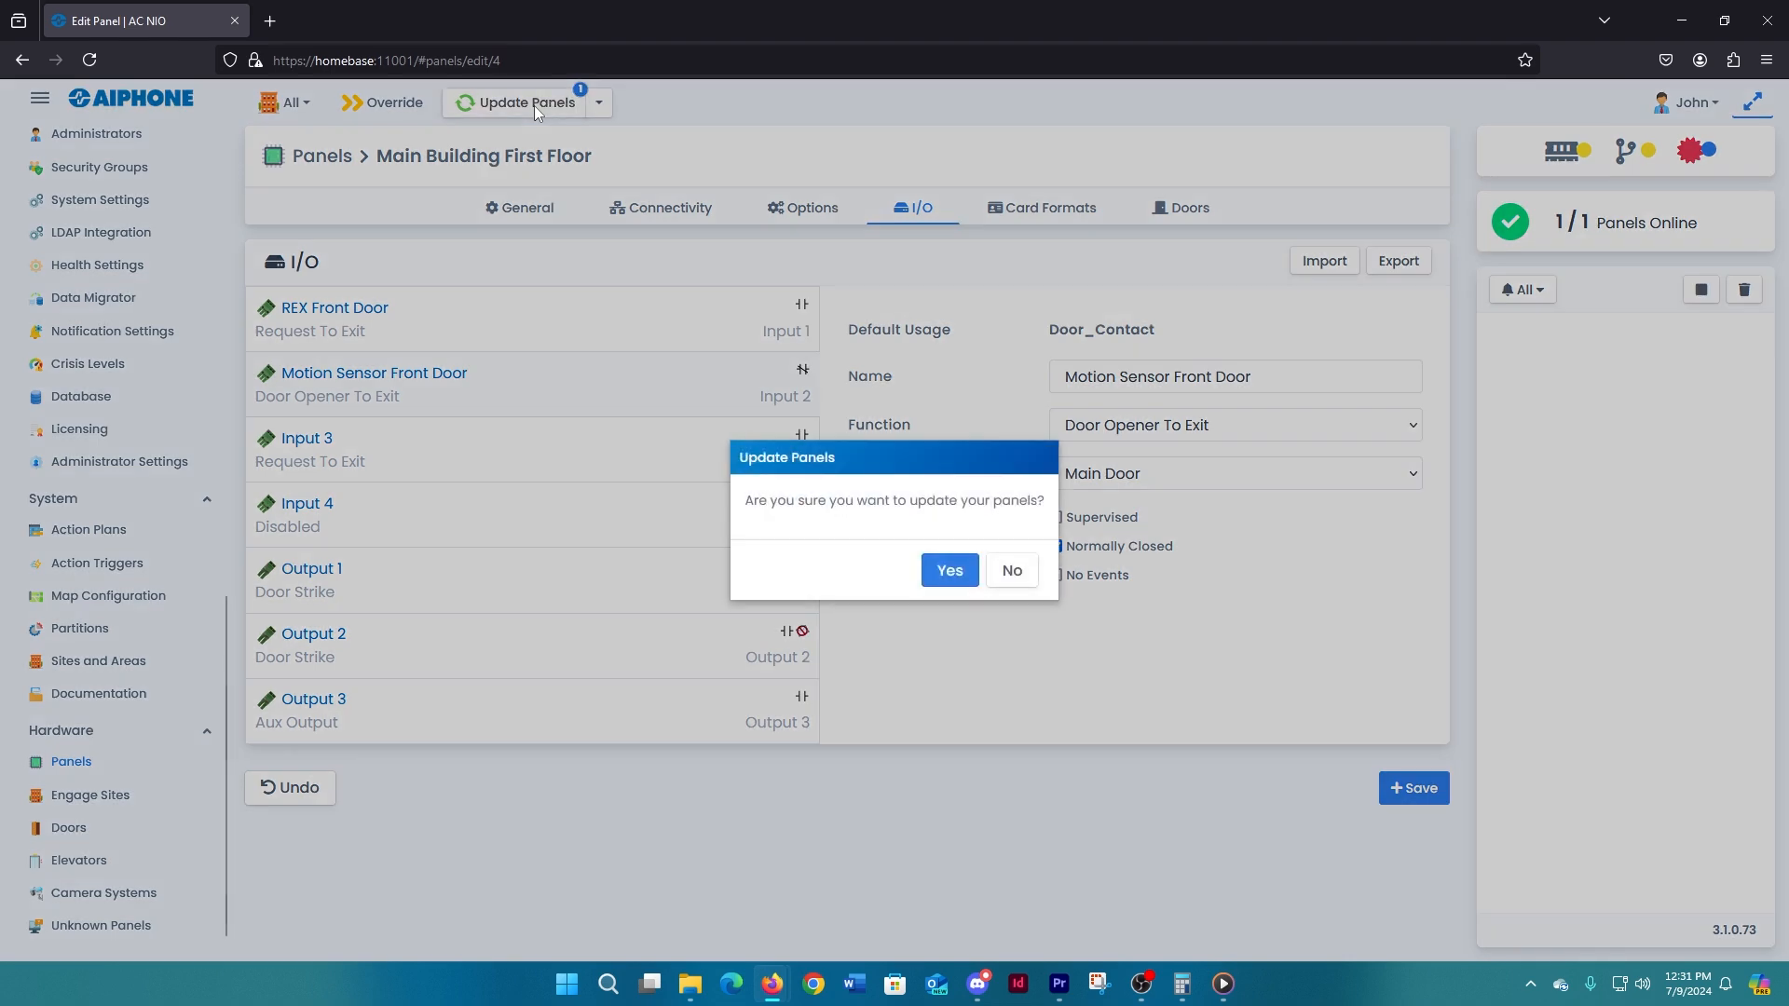
left_click(947, 572)
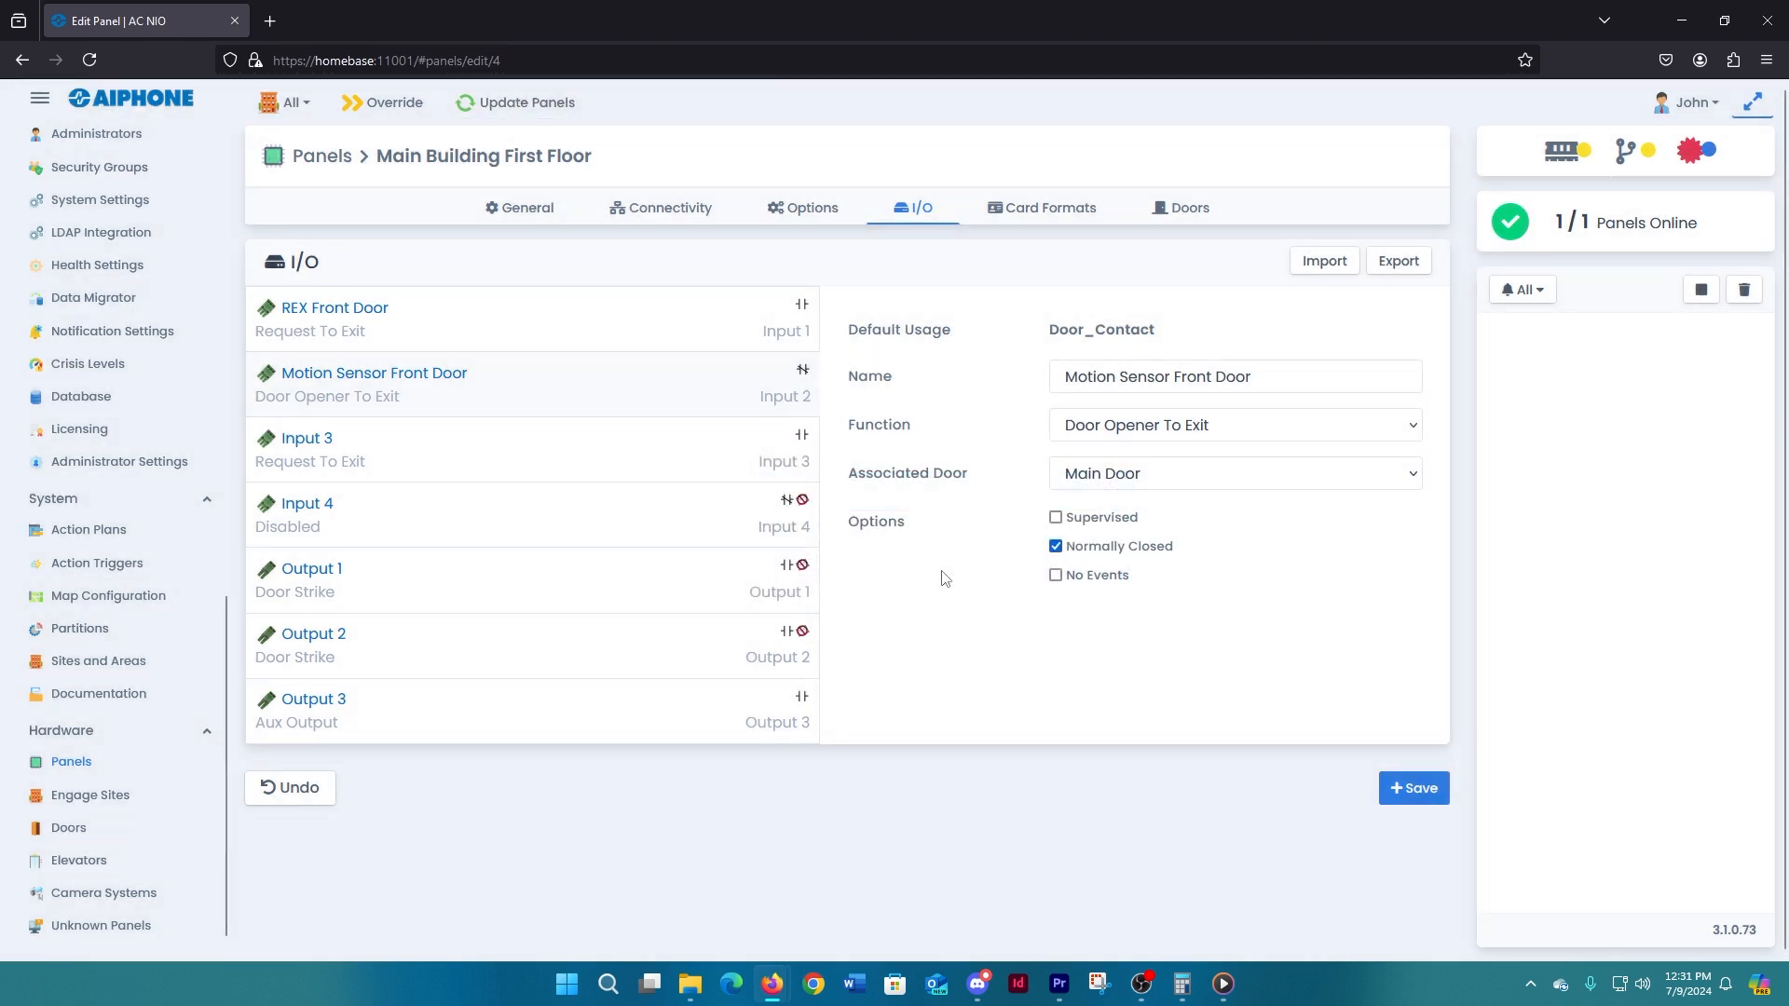